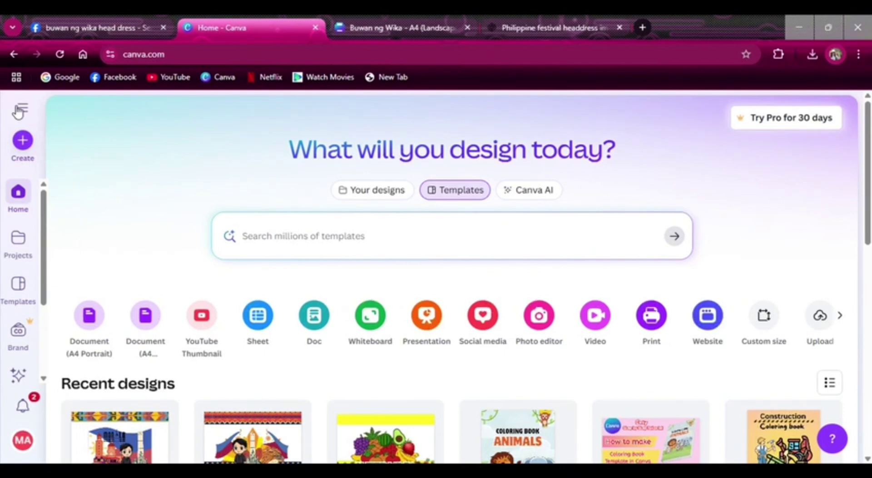
Create a new blank design using the Document (A4 Landscape) format
left_click(22, 140)
type("a4")
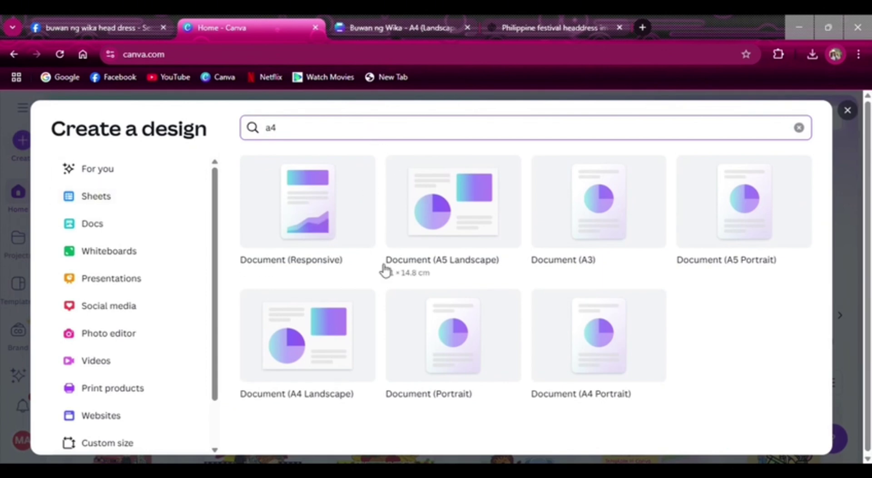
left_click(325, 363)
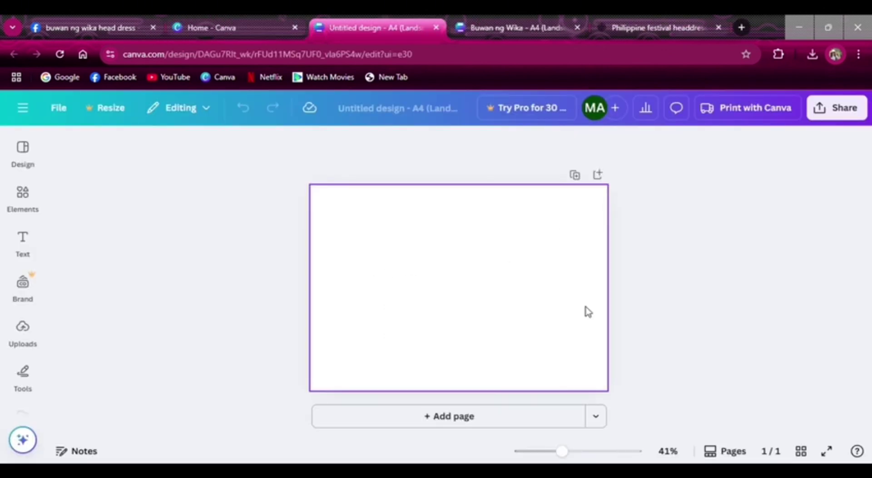
left_click_drag(561, 459, 565, 452)
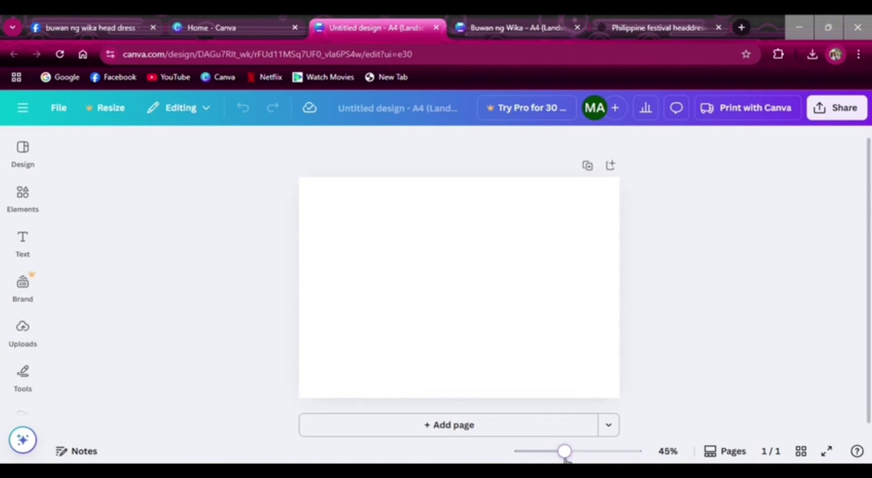
left_click(507, 257)
Search the elements library for "ethnic" and list all matching graphics
left_click(20, 167)
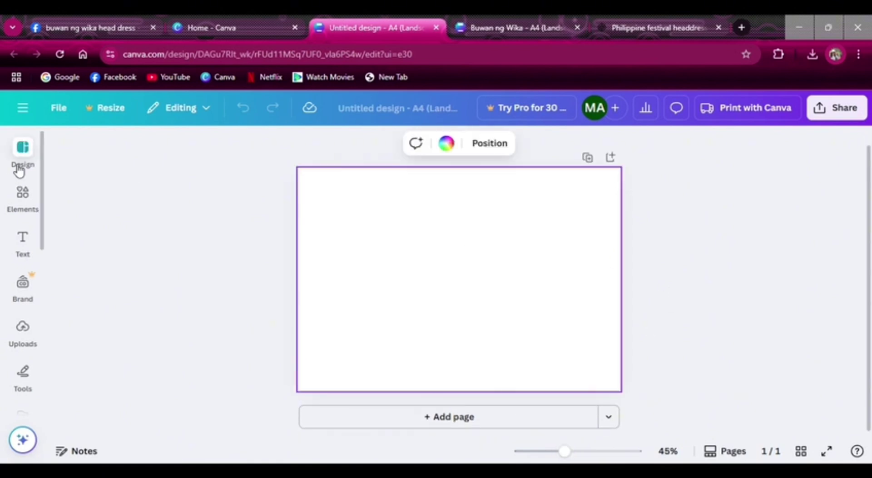
left_click(25, 203)
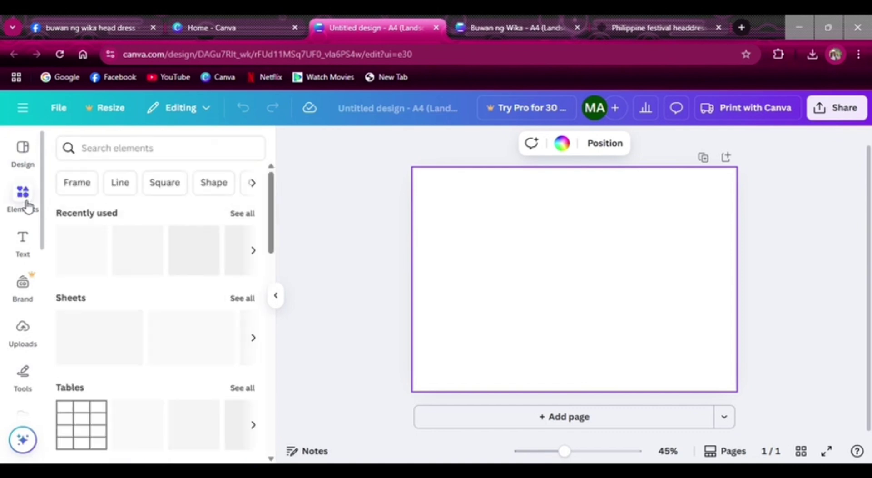
left_click(148, 149)
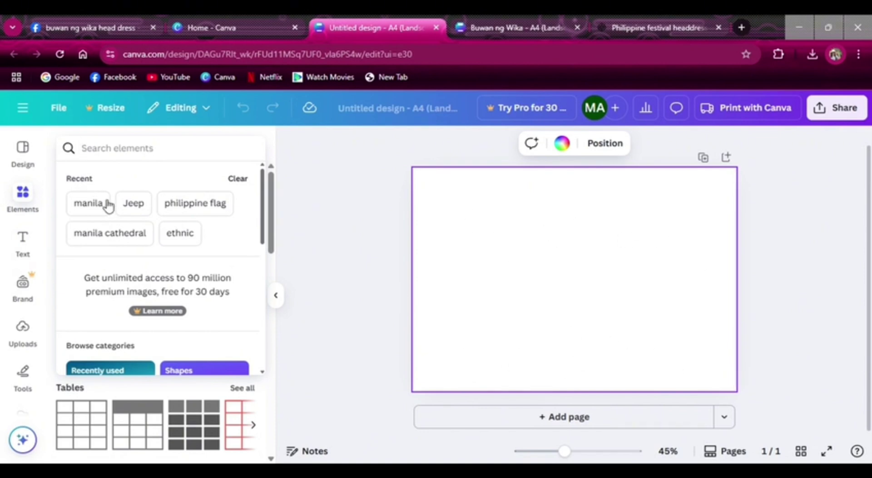
left_click(121, 150)
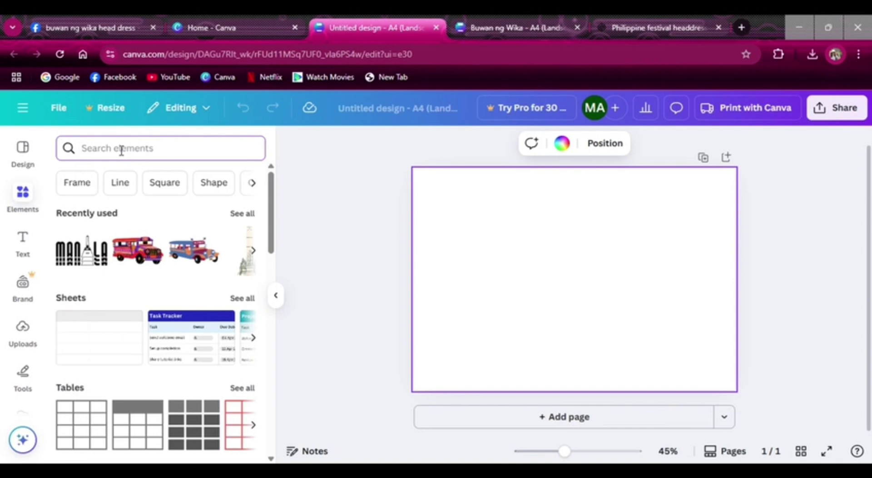
type("et")
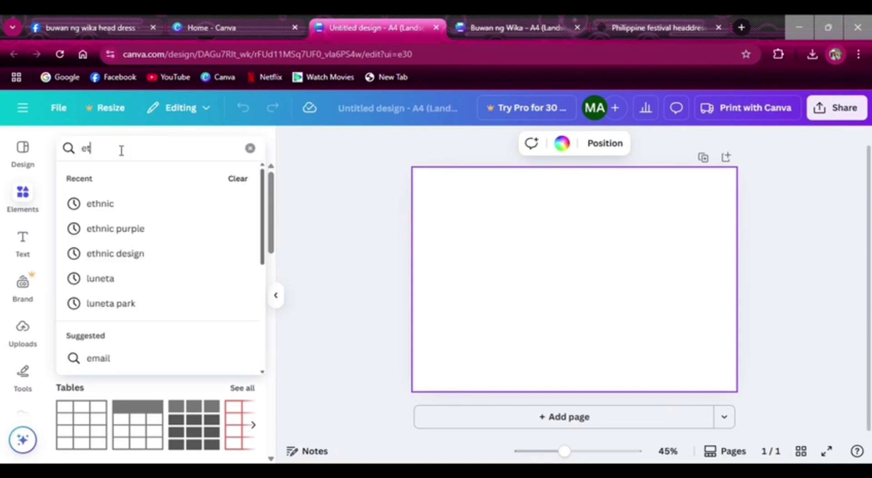
type("hn")
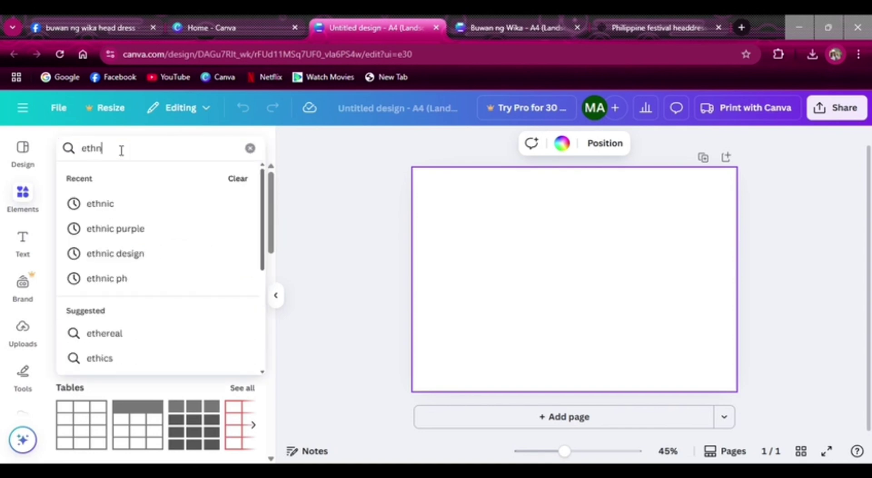
type("ic")
key("Return")
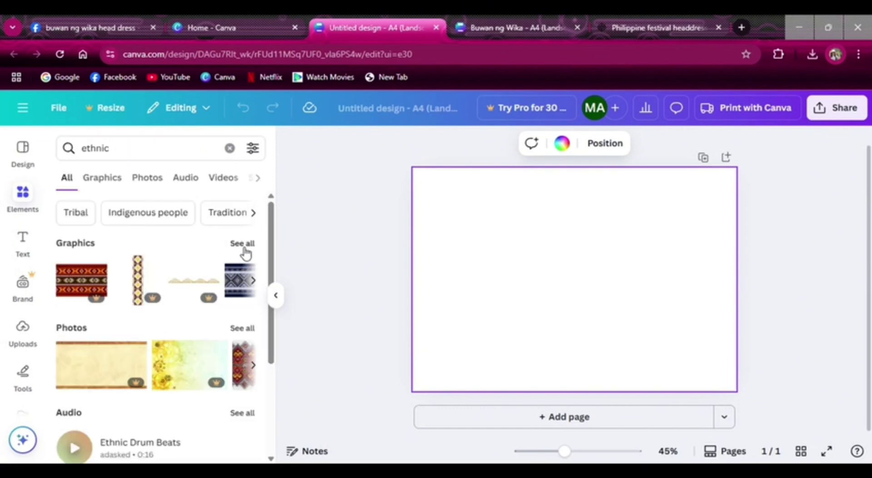
left_click(243, 249)
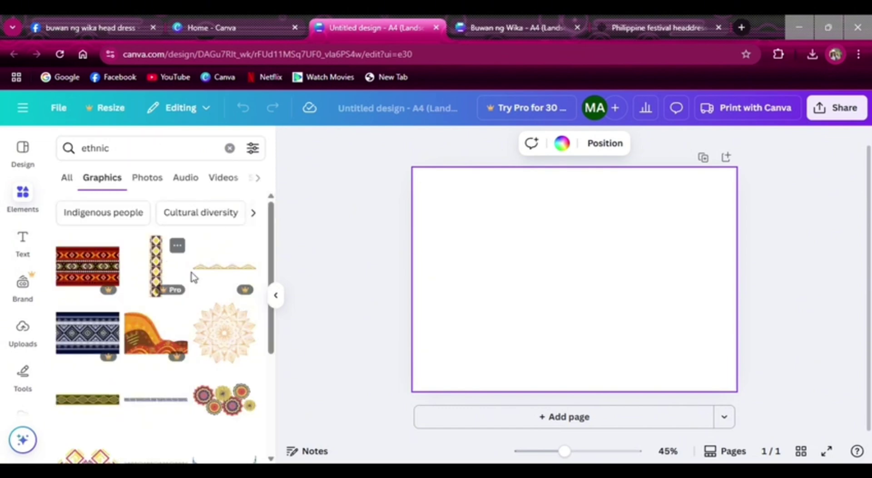
Add the free yellow woven band with brown striped edges from the ethnic graphics to the page
scroll(125, 273, "down", 3)
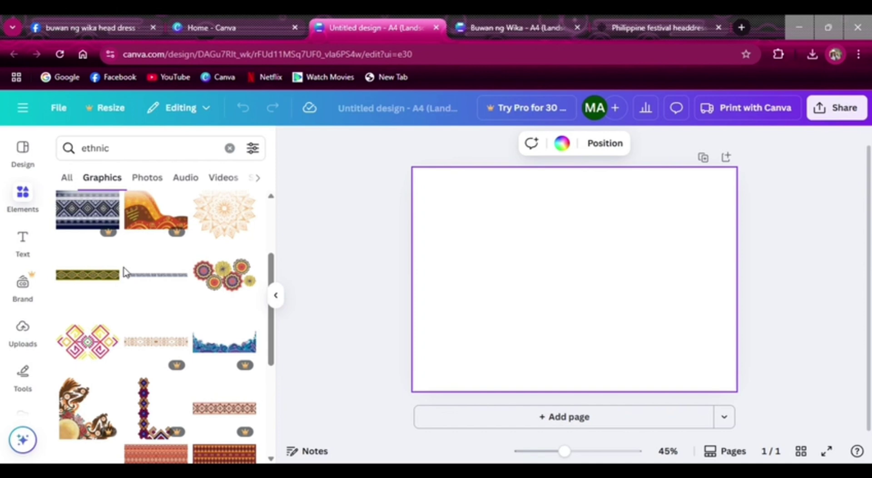
scroll(125, 272, "down", 5)
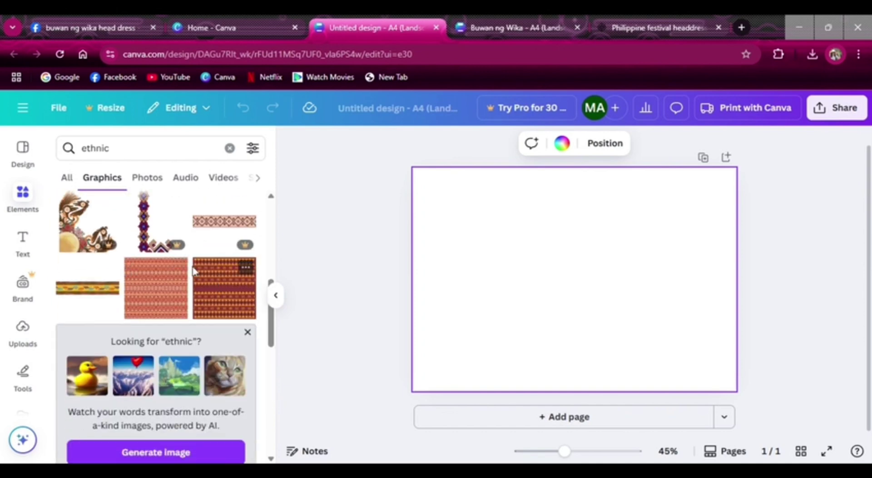
mouse_move(246, 253)
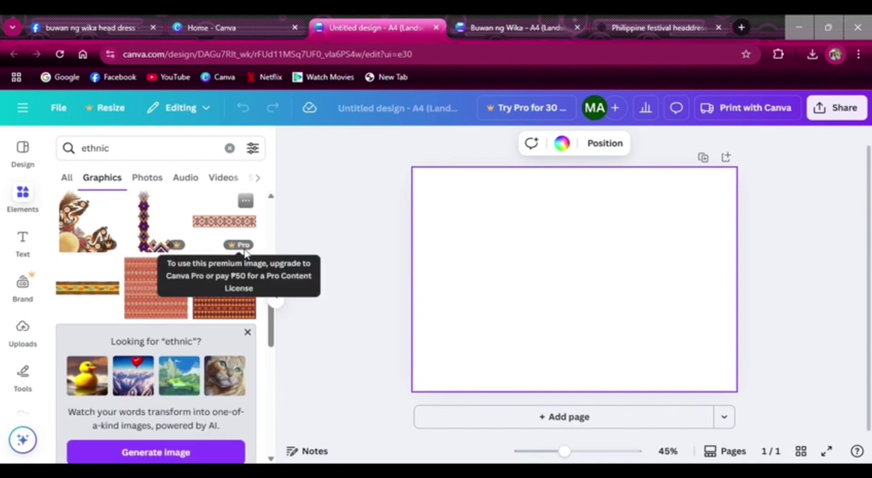
scroll(94, 250, "down", 2)
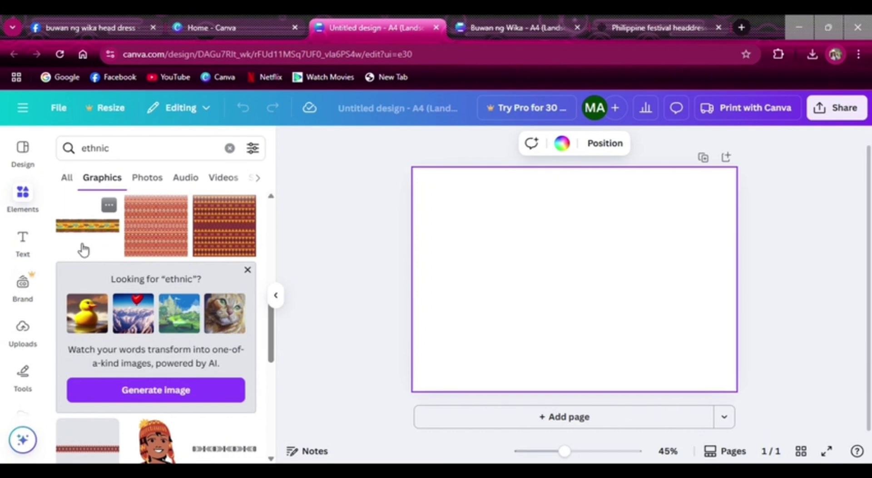
scroll(84, 249, "down", 6)
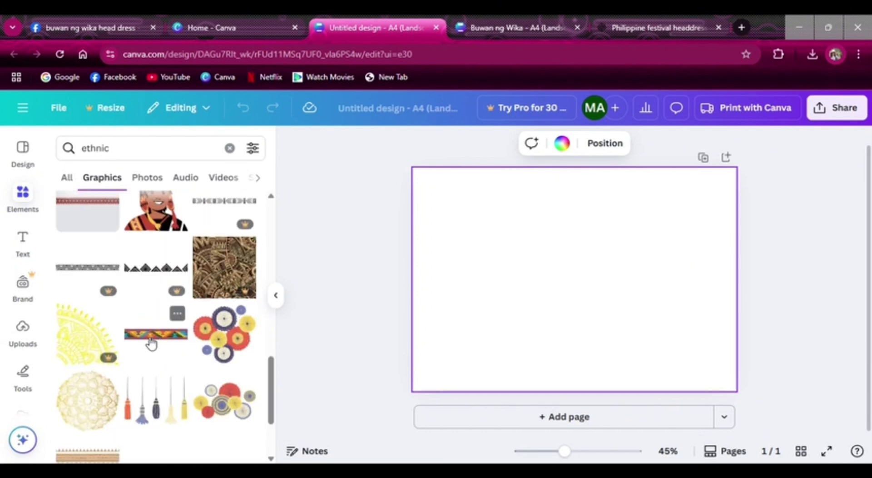
scroll(140, 334, "up", 6)
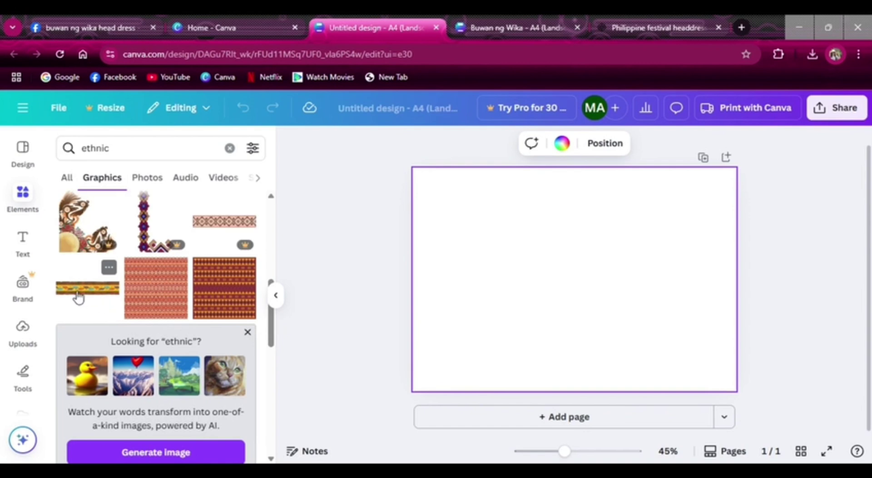
left_click(78, 296)
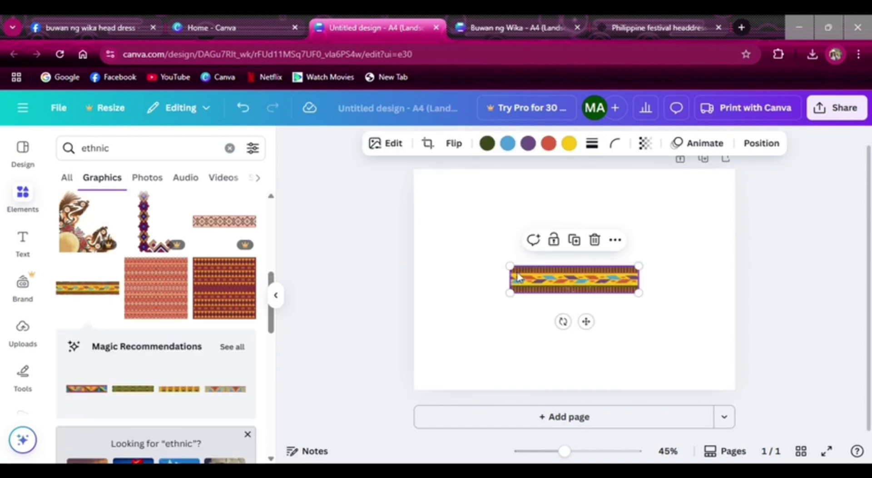
Enlarge the woven band to a little over half the page width and align it with the page's upper-left corner
left_click_drag(518, 277, 479, 236)
left_click(426, 189)
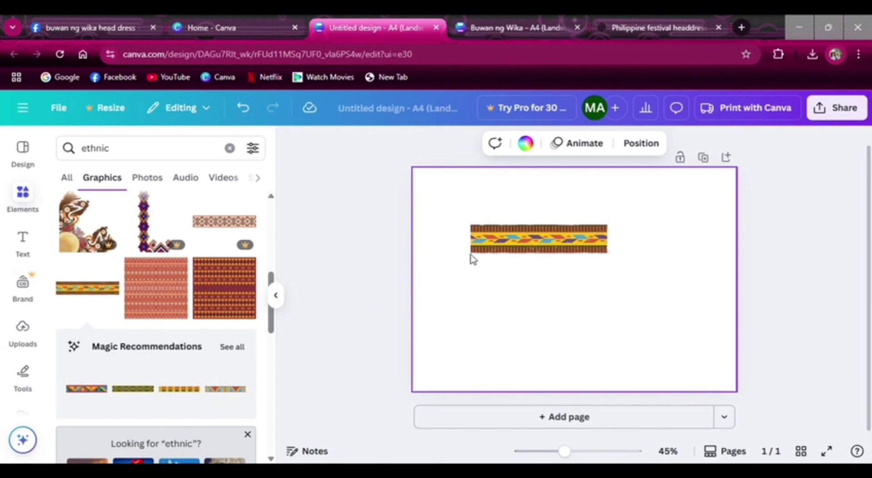
left_click(474, 249)
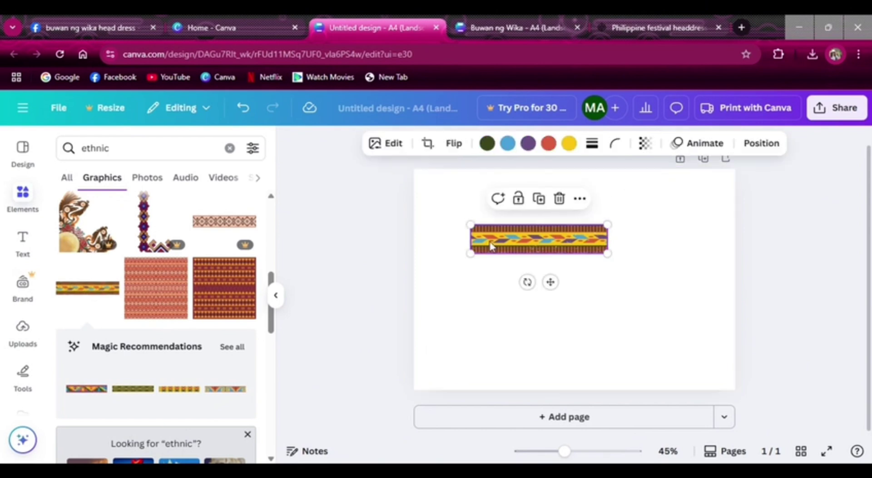
left_click(452, 272)
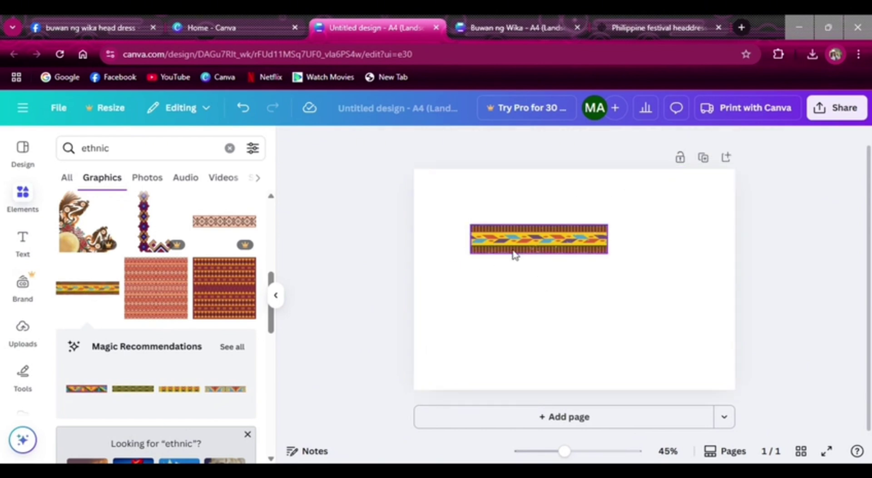
left_click(664, 264)
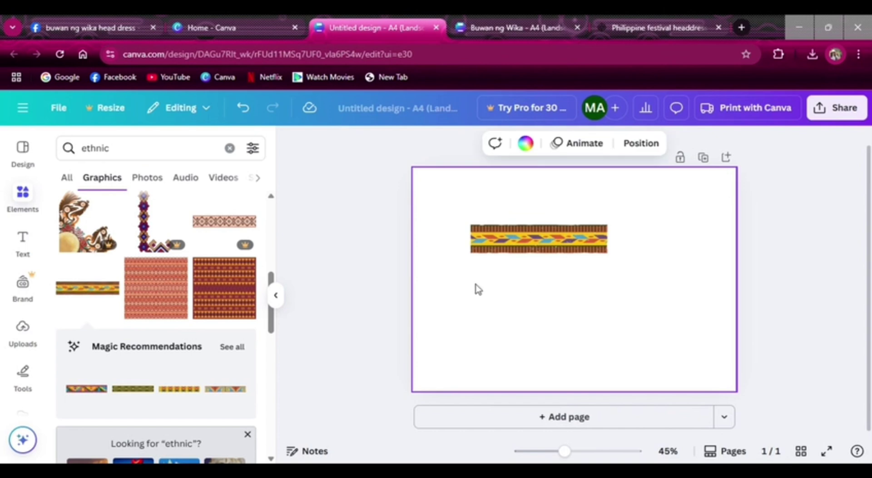
left_click(530, 247)
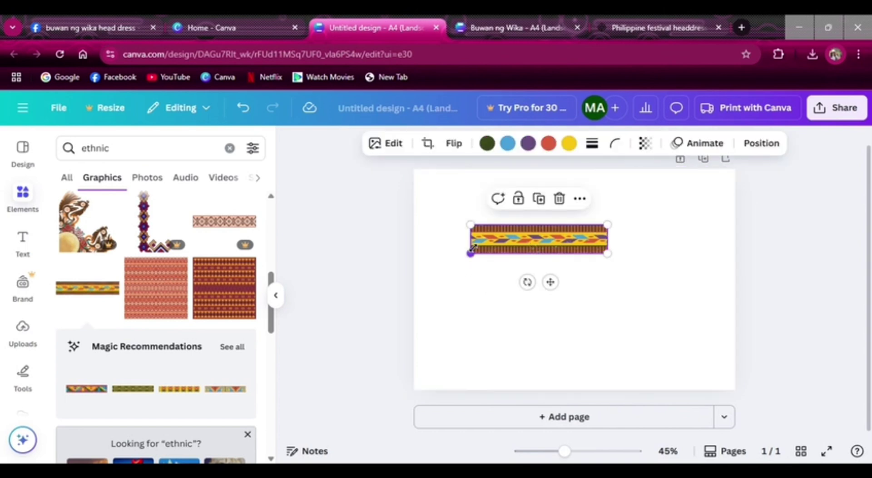
left_click_drag(472, 252, 409, 222)
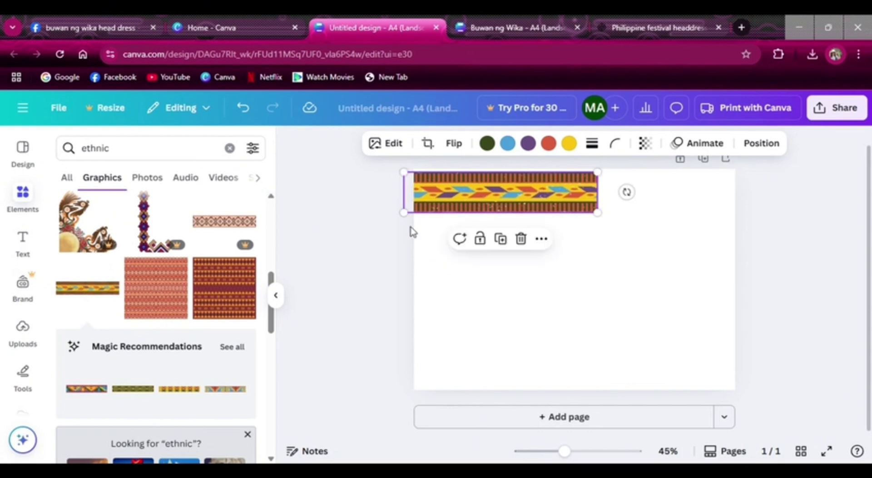
left_click_drag(459, 200, 471, 194)
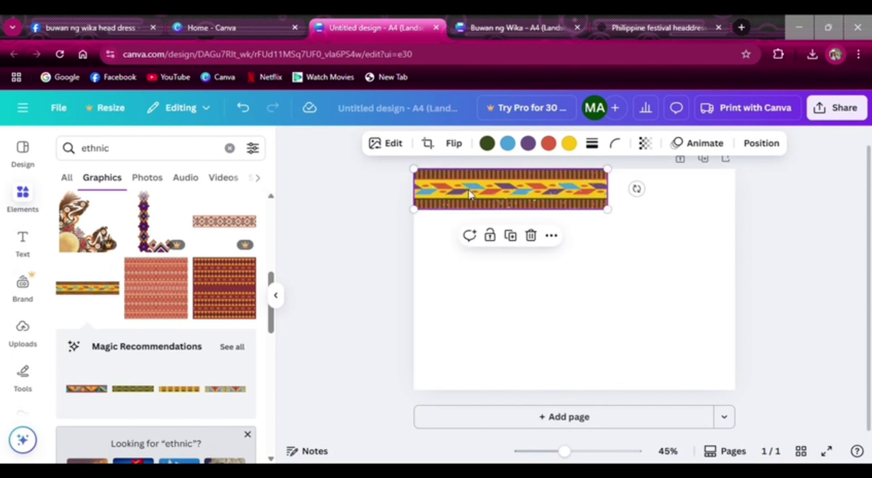
Duplicate the woven band and place the copy slightly overlapping its right end to cover the page's full top edge
left_click(509, 236)
left_click_drag(517, 201, 709, 188)
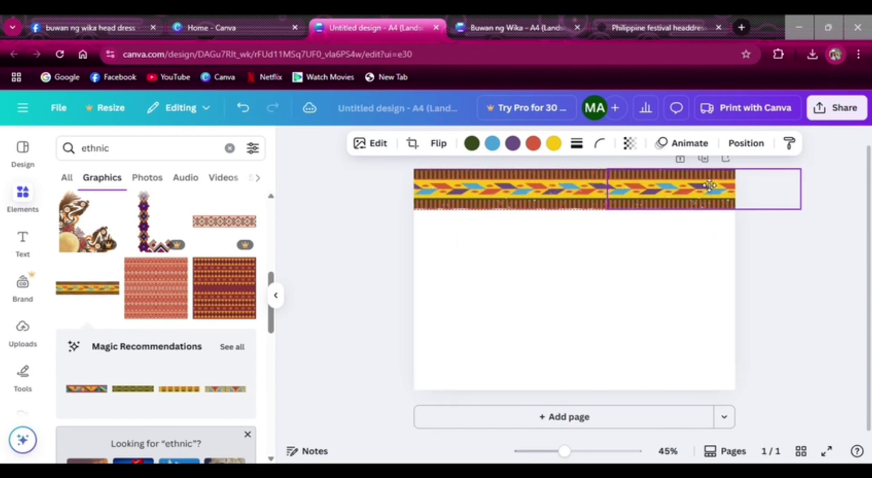
left_click(617, 258)
left_click(654, 183)
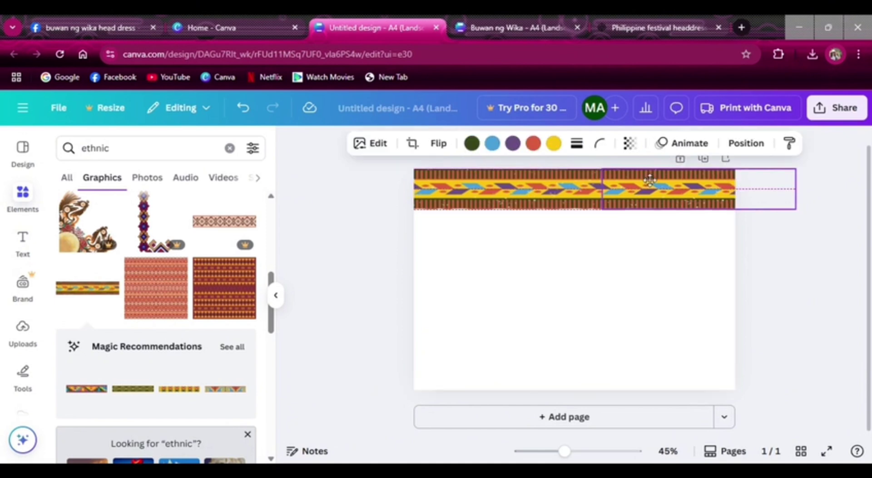
left_click(622, 231)
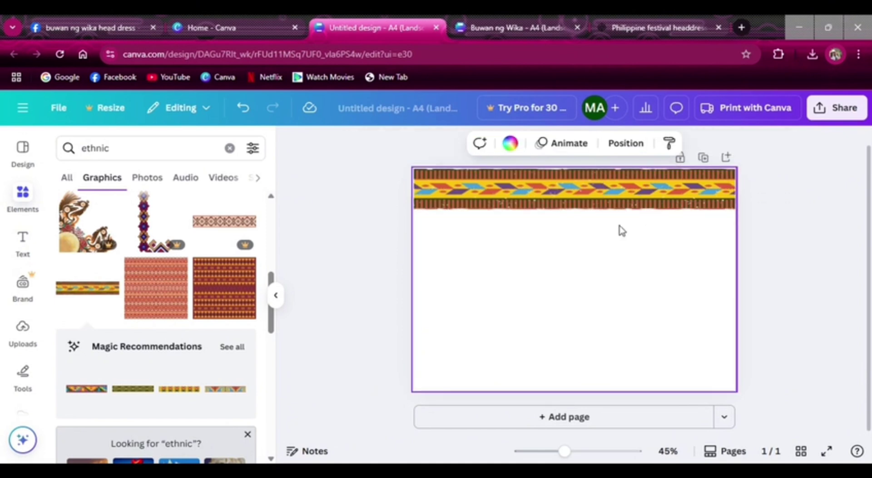
Group the two top band pieces and place a duplicate of the group along the page's bottom edge
left_click_drag(584, 219, 654, 172)
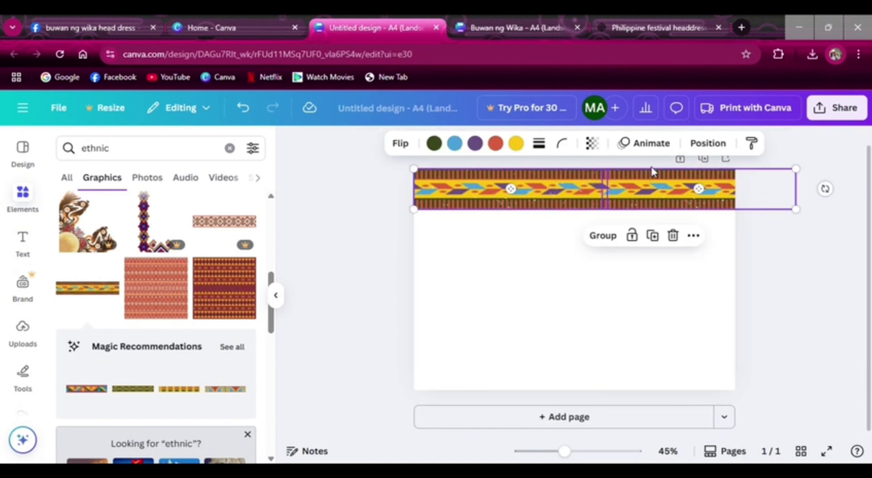
left_click(563, 237)
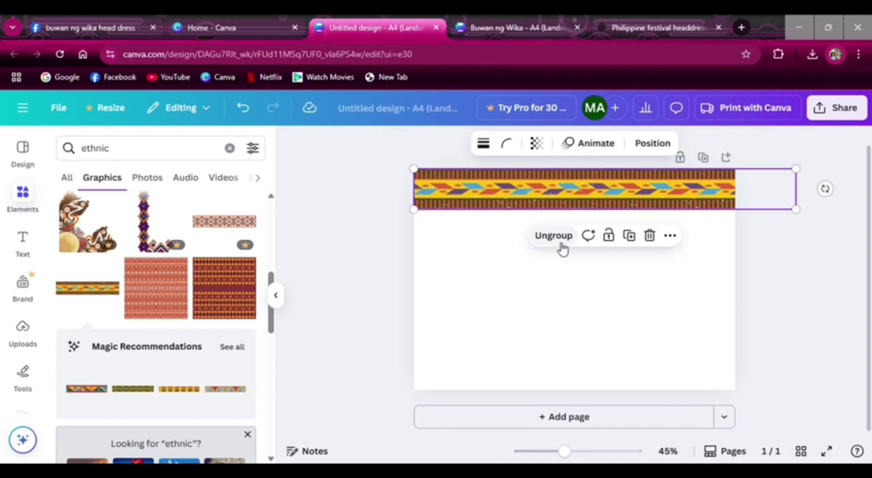
left_click(631, 237)
left_click_drag(628, 193, 627, 376)
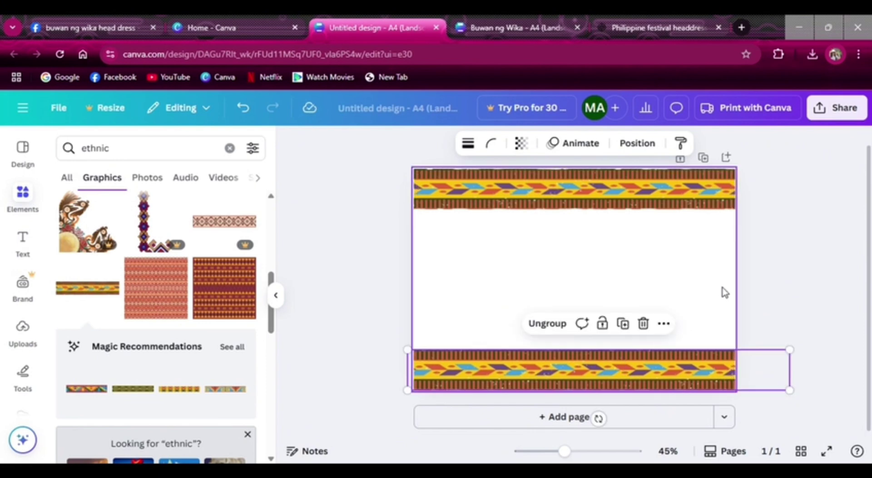
left_click(781, 267)
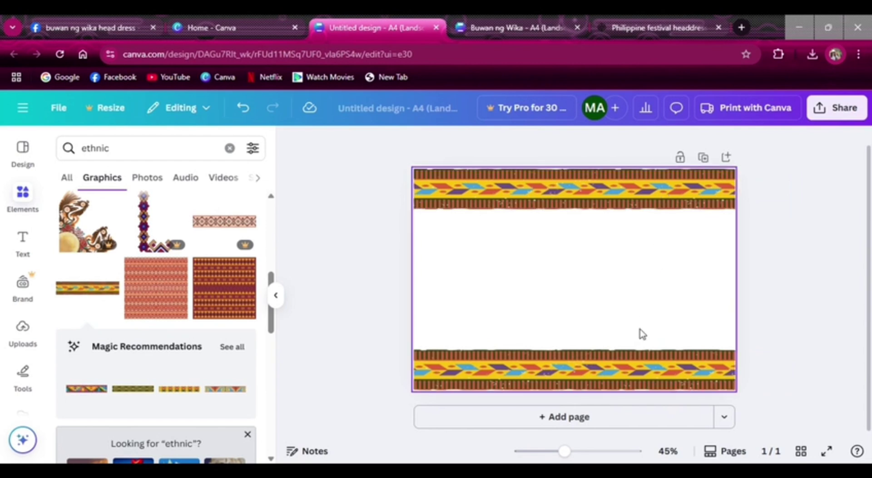
Search the elements library for "philippine flag" and list all matching graphics
left_click(230, 149)
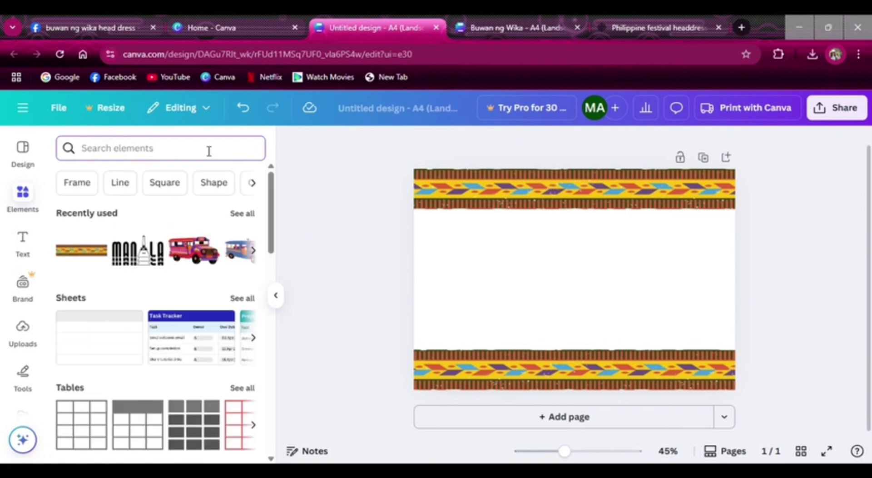
type("flag")
left_click(169, 207)
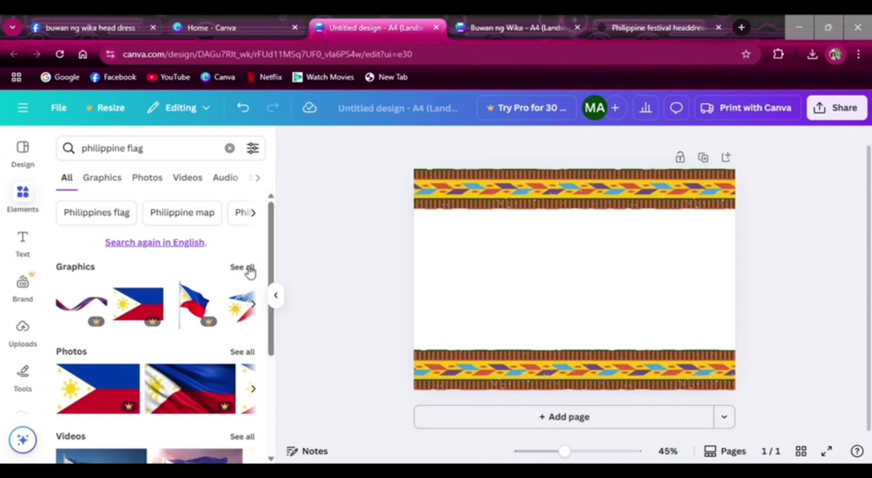
left_click(240, 270)
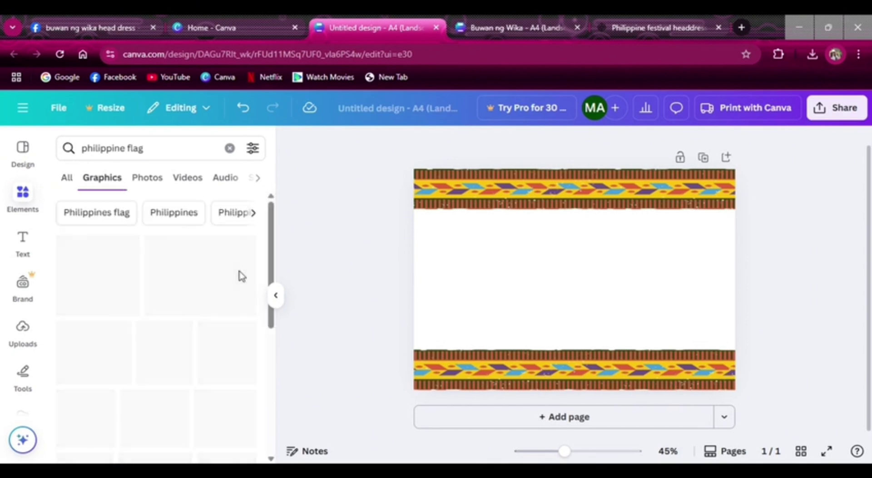
Insert the free wavy Philippine flag graphic, enlarge it to about two-thirds of the page width and centre it over the bottom band
left_click_drag(274, 252, 273, 269)
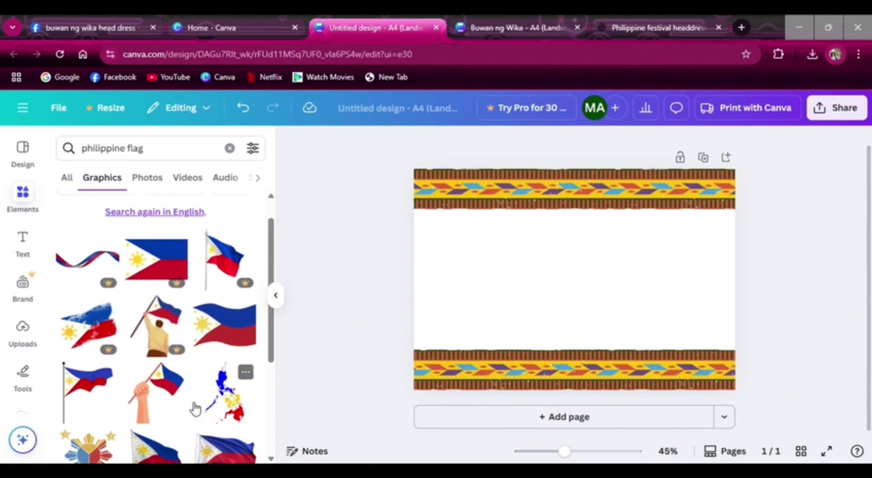
left_click(241, 332)
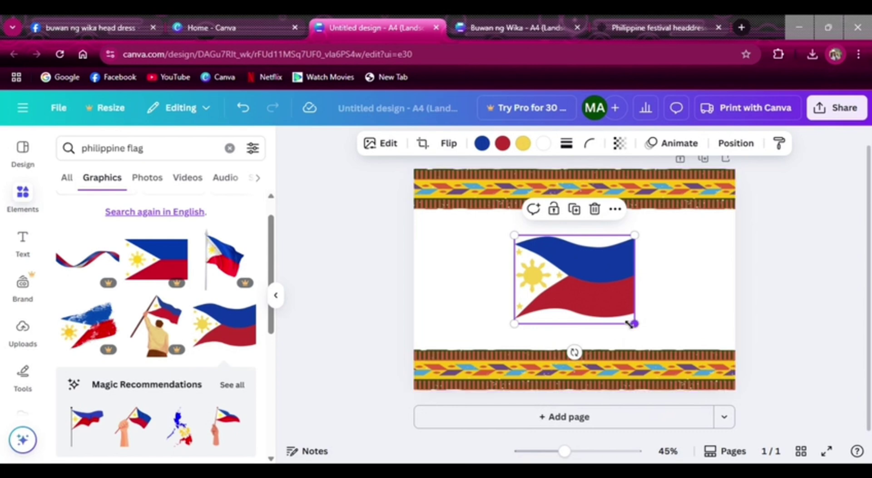
left_click_drag(633, 323, 726, 381)
left_click_drag(648, 333, 604, 324)
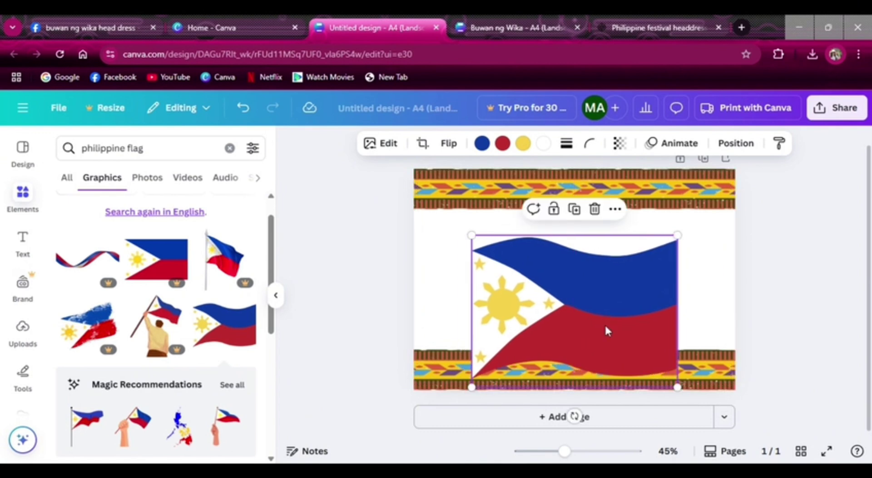
left_click(761, 299)
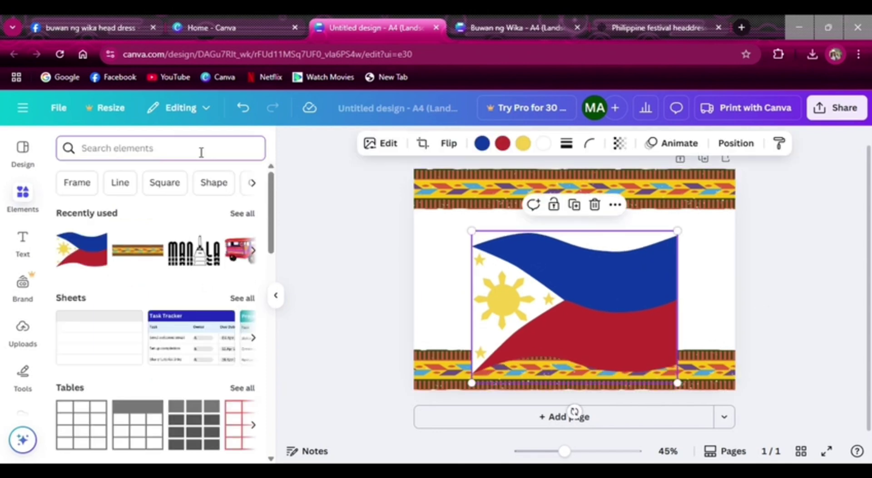
Search the elements library for "manila cathedral" and list all matching graphics
left_click(201, 152)
type("manila")
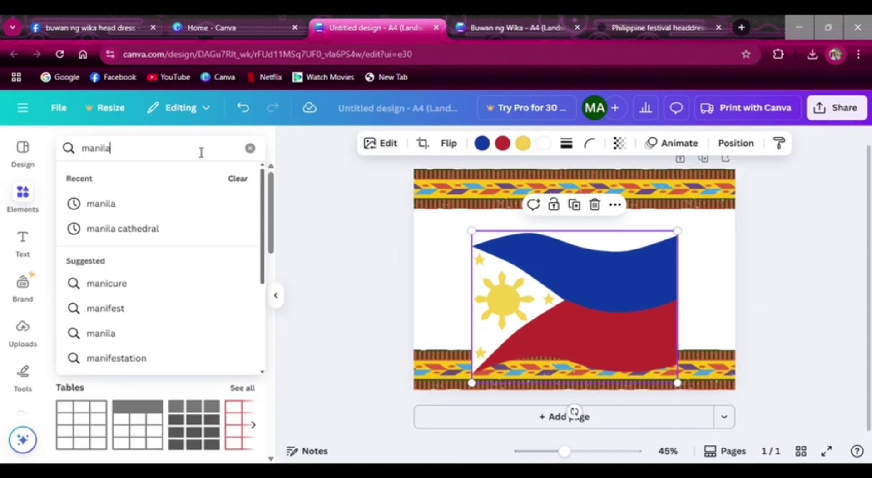
left_click(154, 237)
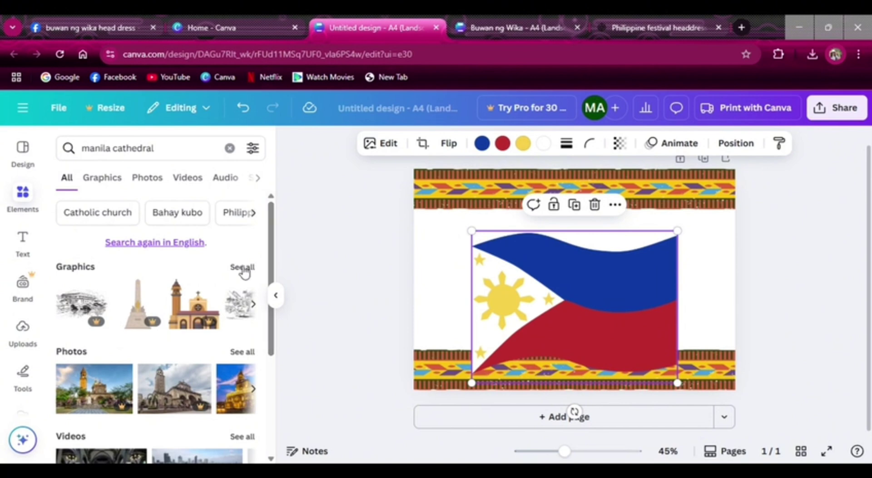
left_click(242, 269)
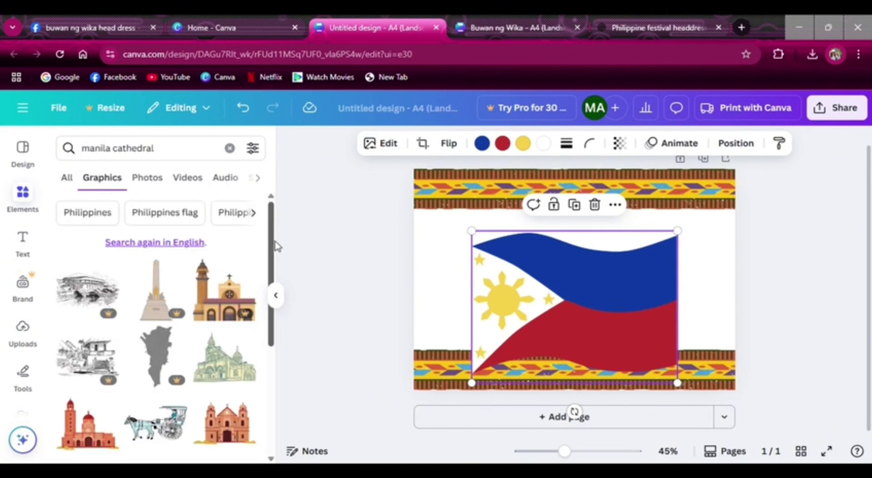
Insert the orange cathedral with red domes, enlarge it to nearly half the page width and place it over the flag's lower-left part
left_click_drag(271, 256, 266, 298)
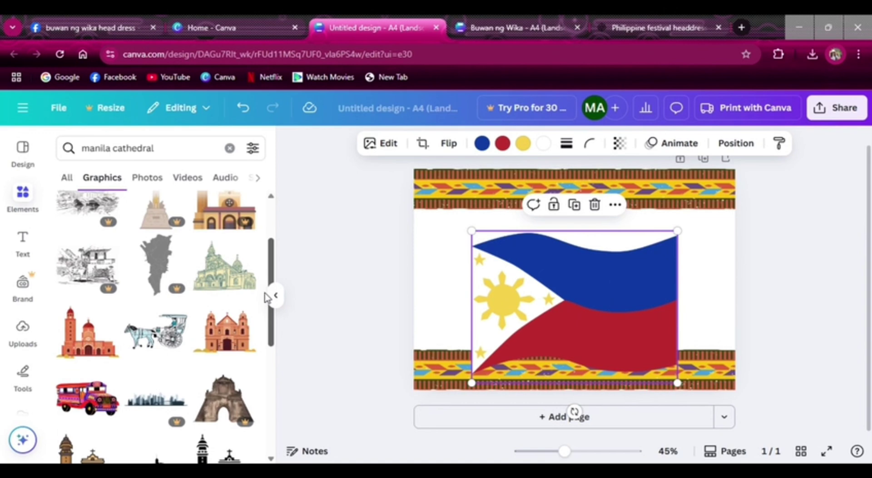
scroll(266, 298, "down", 1)
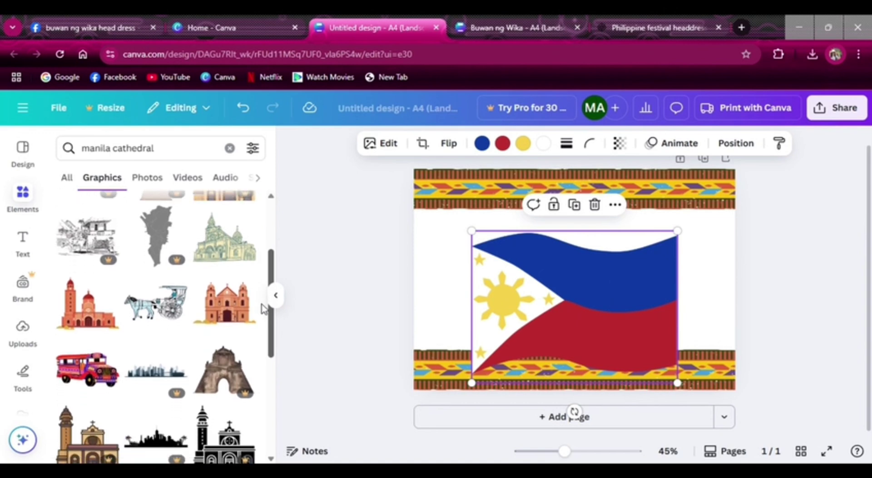
left_click(85, 323)
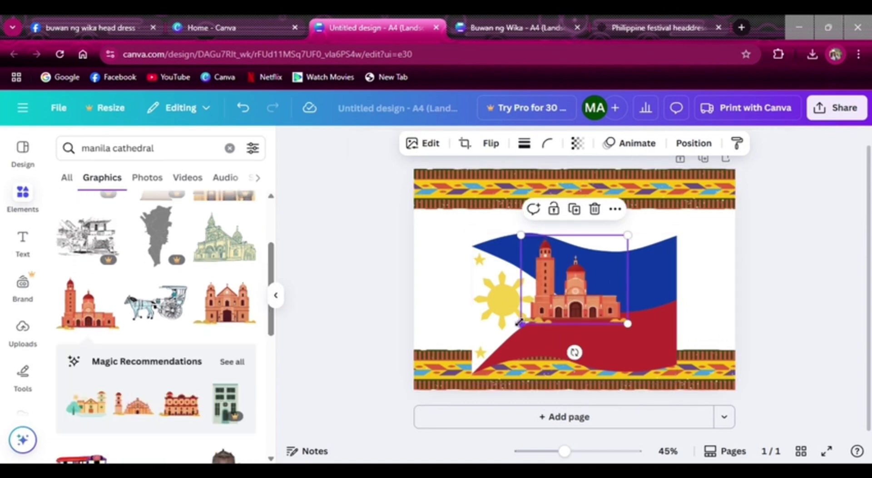
left_click_drag(514, 327, 475, 360)
left_click_drag(539, 344, 526, 361)
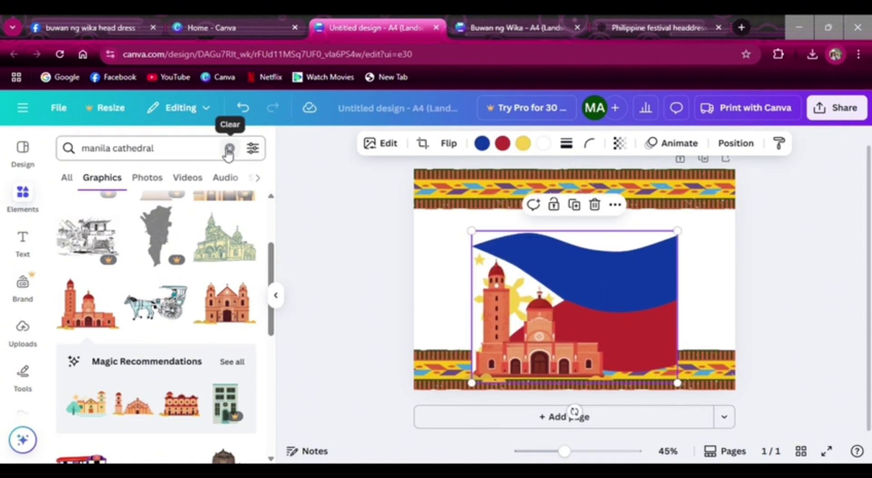
Search the elements library for "rizal monument" and list all matching graphics
left_click(230, 148)
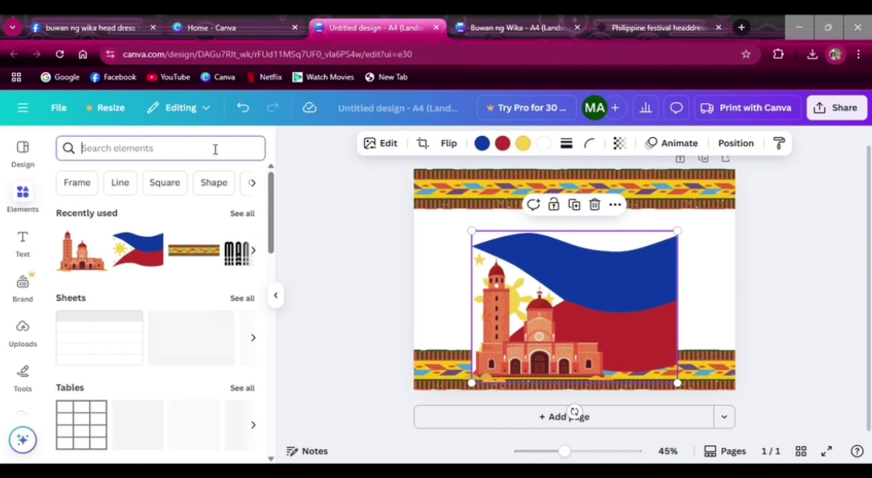
type("rizal")
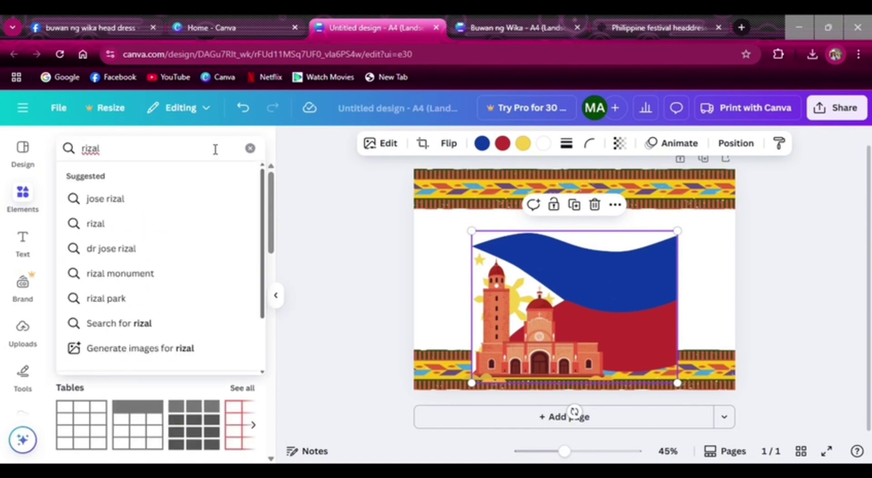
type(" mo")
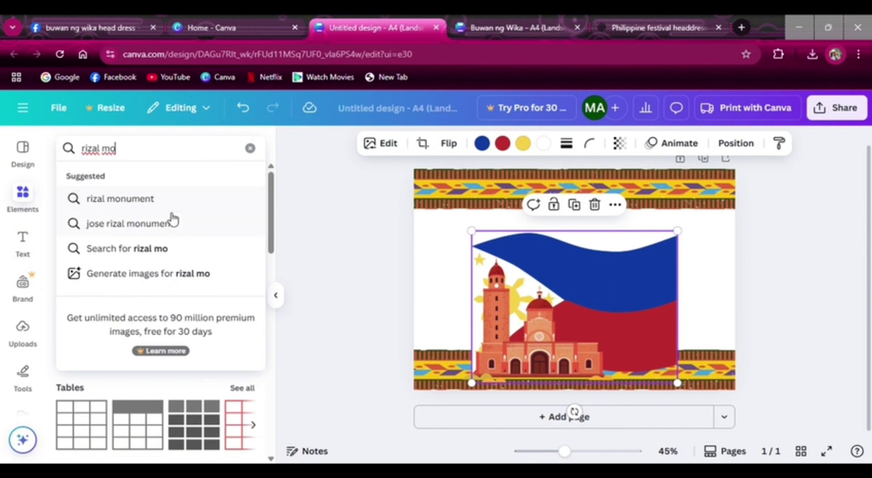
left_click(169, 205)
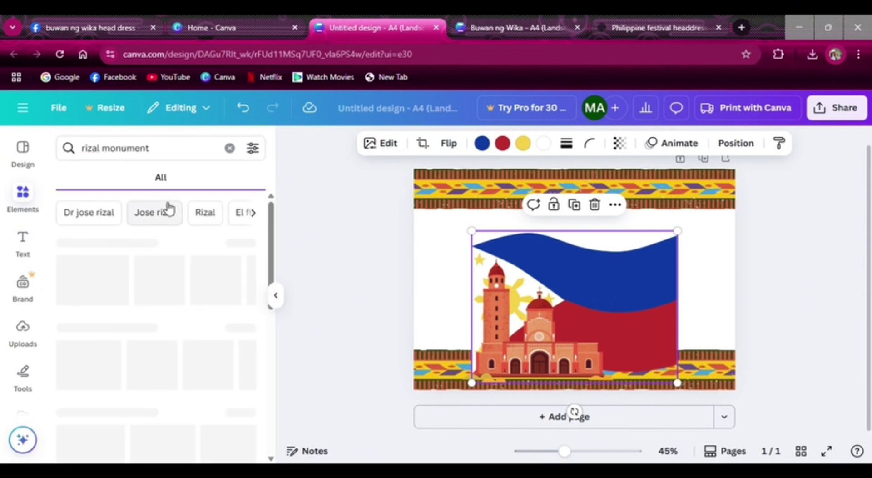
left_click(245, 244)
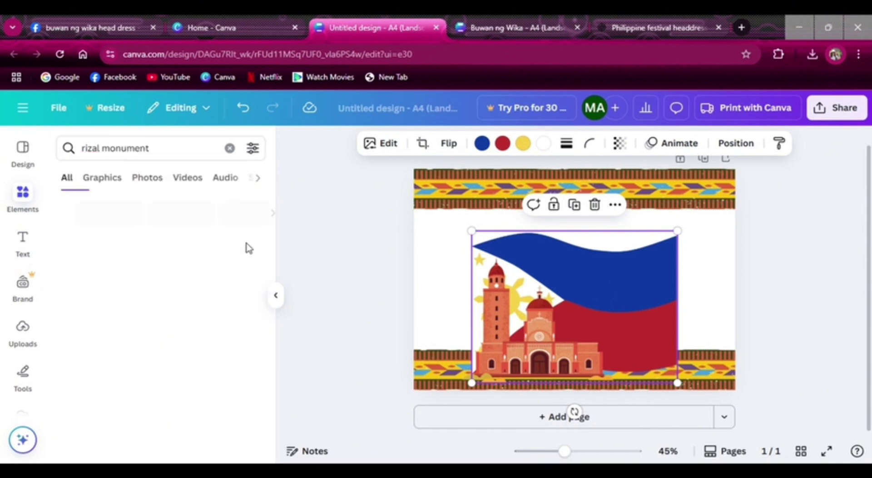
Insert the free cream-and-green Rizal monument, enlarge it to nearly the flag's height and place it at the flag's right end
scroll(273, 250, "down", 1)
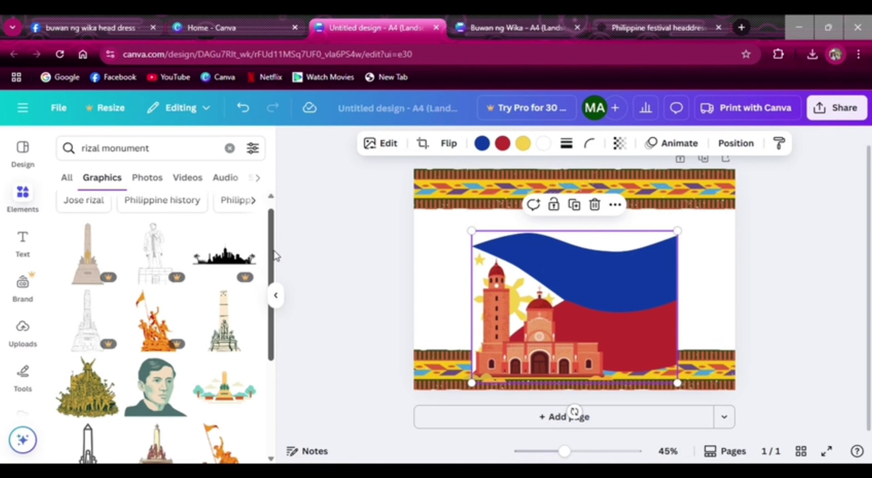
left_click(226, 333)
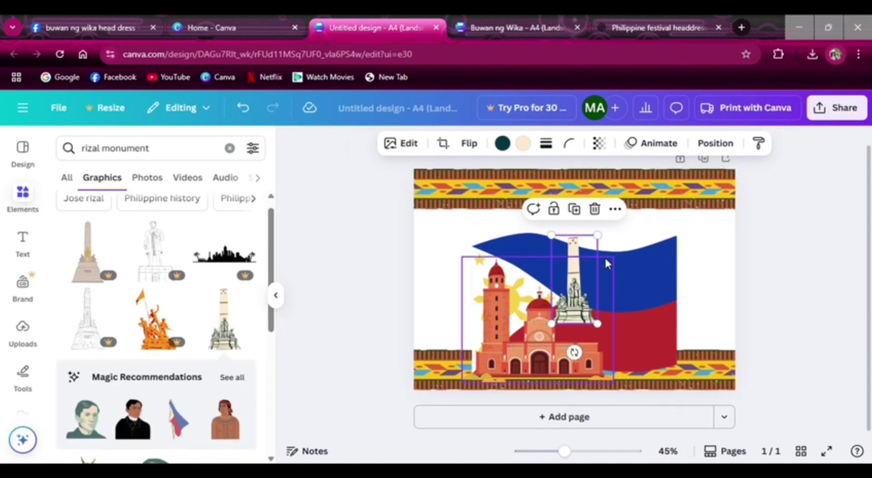
left_click_drag(599, 324, 649, 364)
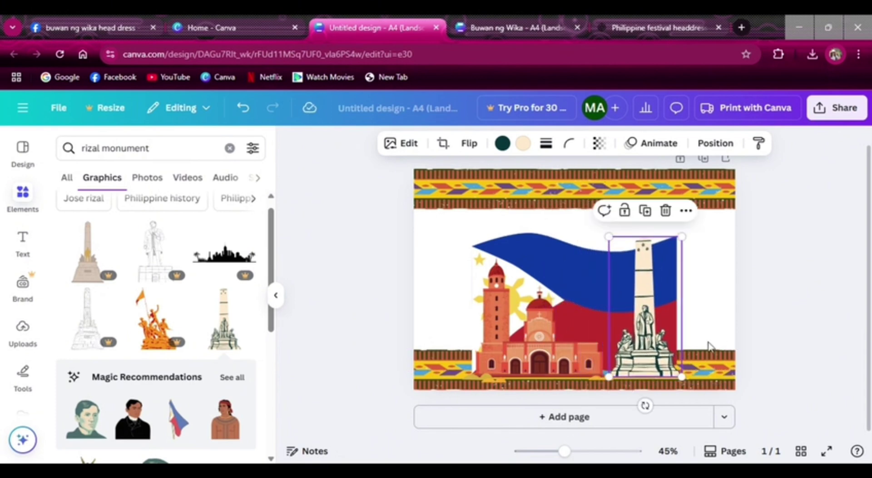
left_click(774, 352)
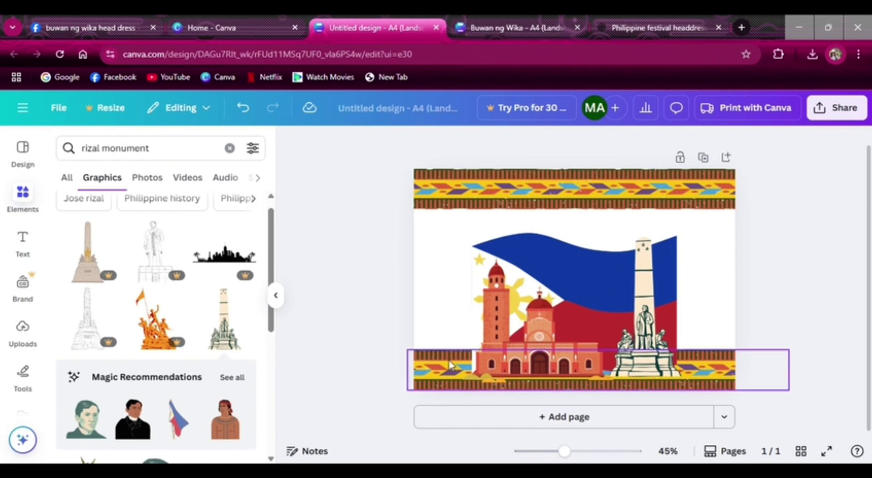
Add the uploaded sheet of six hero characters and crop it to the upper-left figure in the black suit
left_click(32, 340)
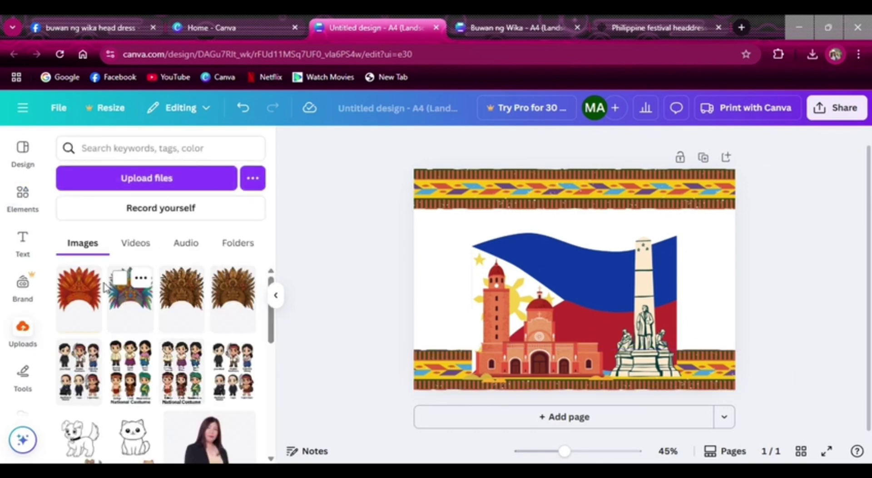
left_click(81, 383)
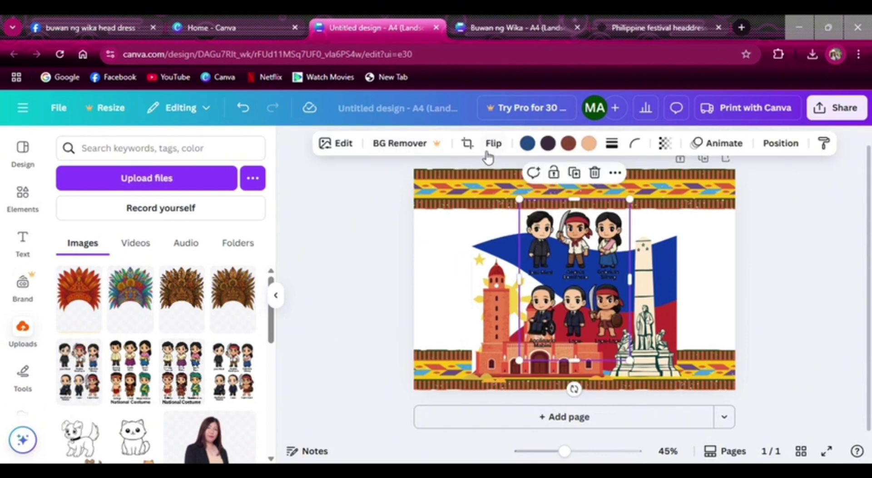
left_click(467, 145)
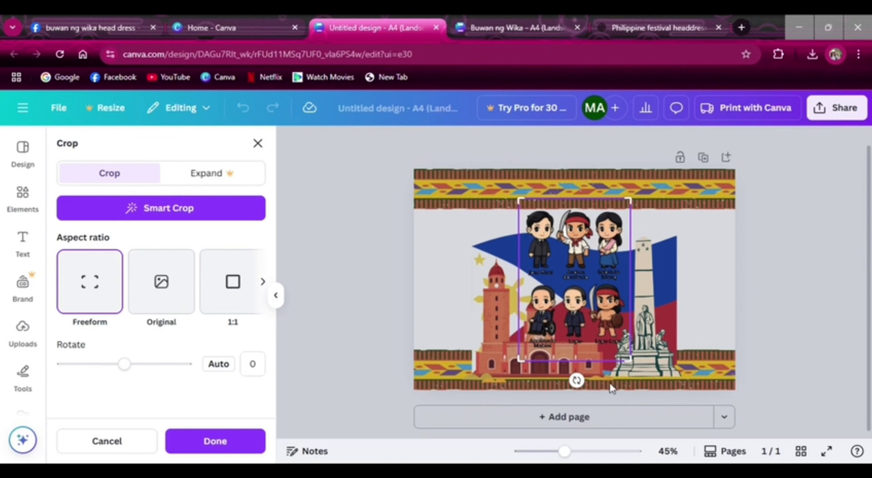
left_click_drag(626, 358, 589, 272)
left_click(372, 211)
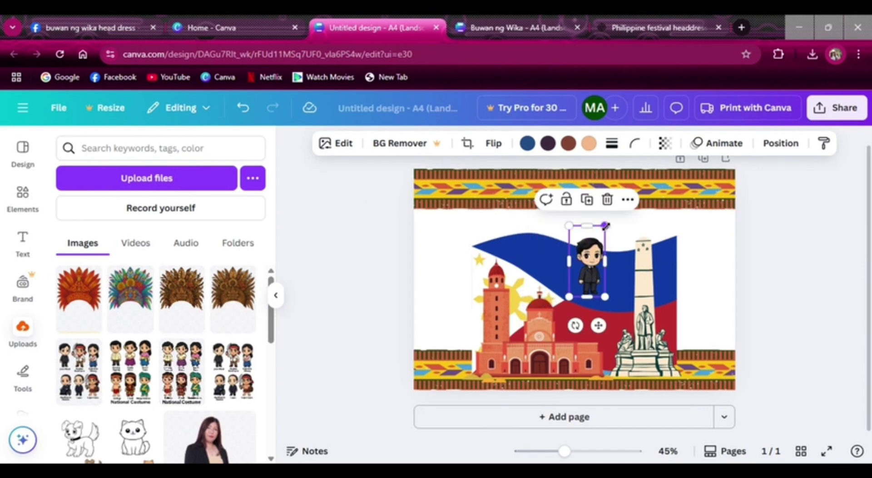
Enlarge the black-suited figure and place it between the cathedral and the monument, standing on the bottom band
left_click_drag(605, 225, 626, 183)
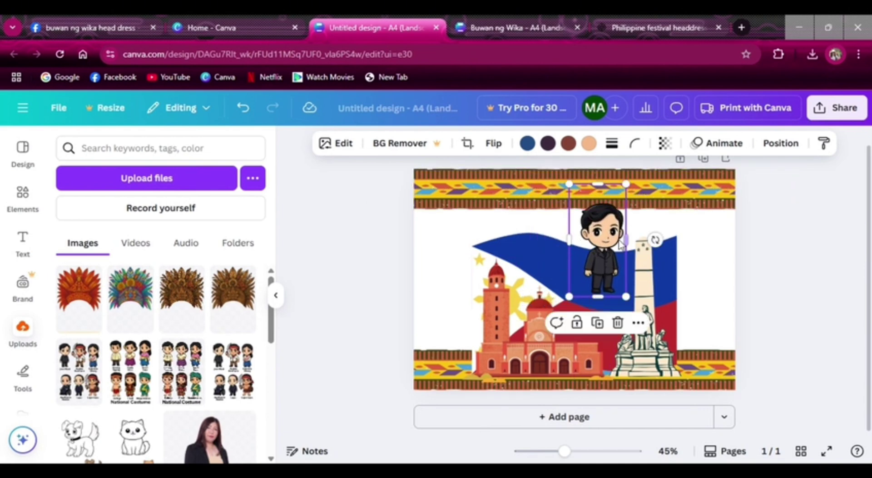
left_click_drag(612, 263, 607, 345)
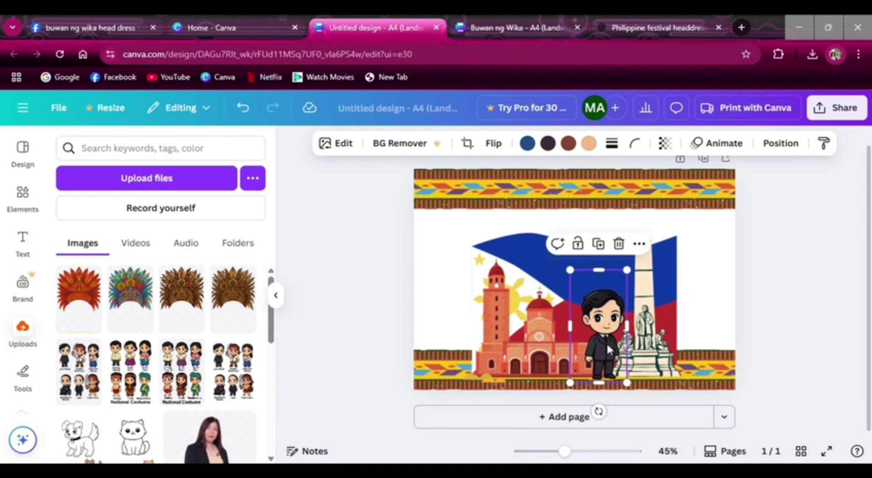
left_click(795, 303)
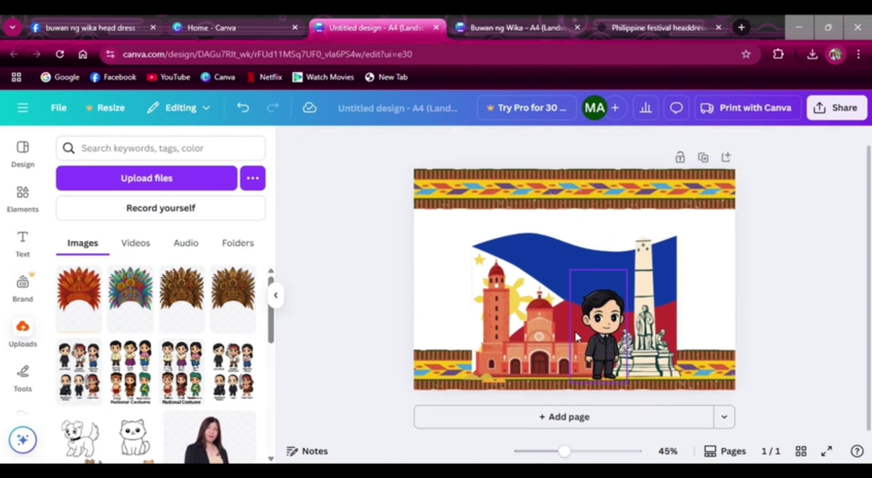
Shift the cathedral slightly up and to the left, and raise the Rizal monument a little
left_click(518, 348)
left_click_drag(517, 347, 512, 332)
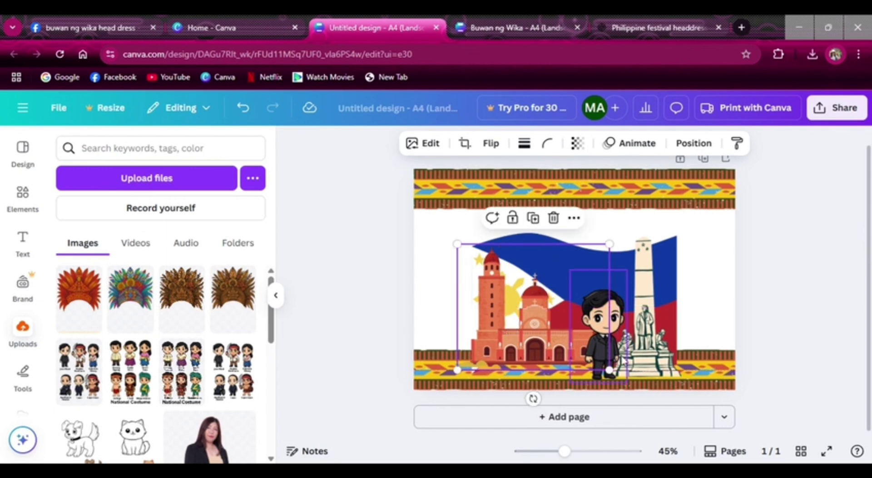
left_click(659, 348)
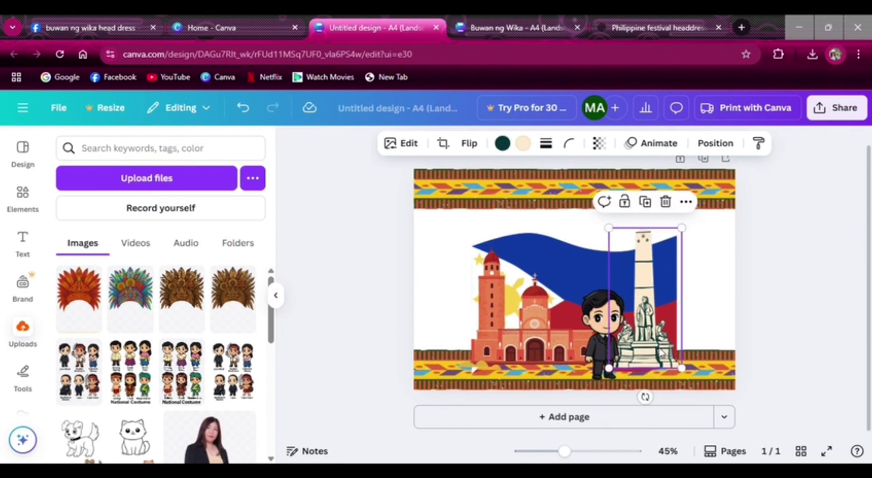
Search the elements library for "jeepney" and list all matching graphics
left_click(23, 198)
left_click(234, 149)
type("jeep")
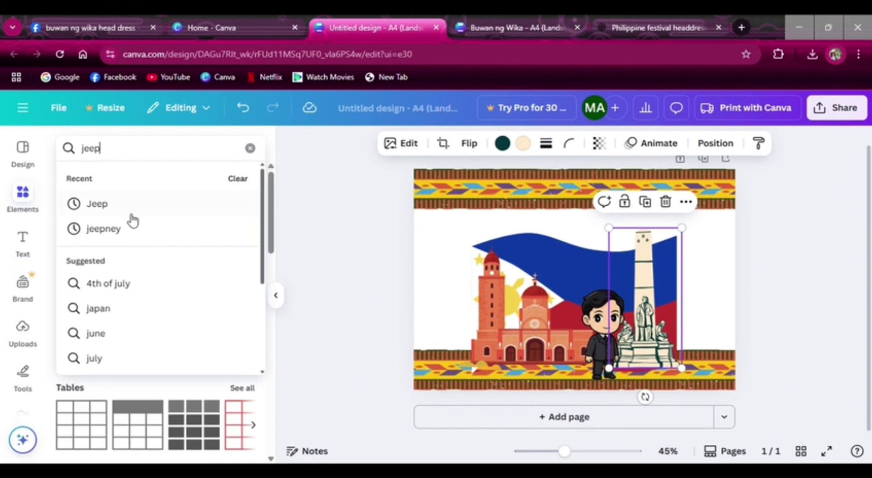
left_click(103, 229)
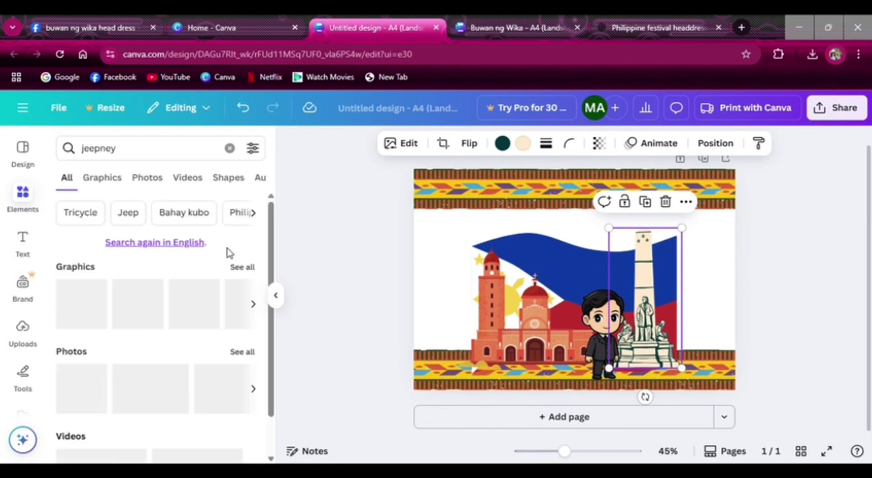
left_click(243, 268)
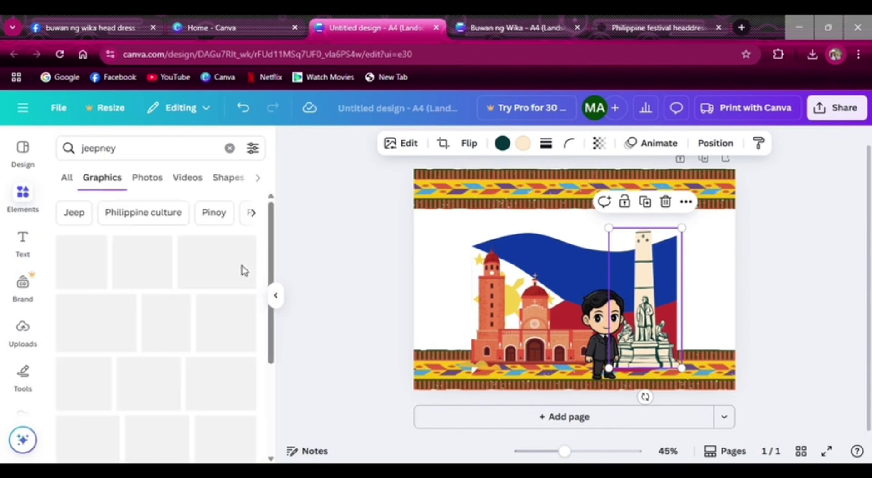
Try the blue-and-red jeepney graphic in front of the cathedral on the bottom band, and remove it
scroll(262, 295, "down", 3)
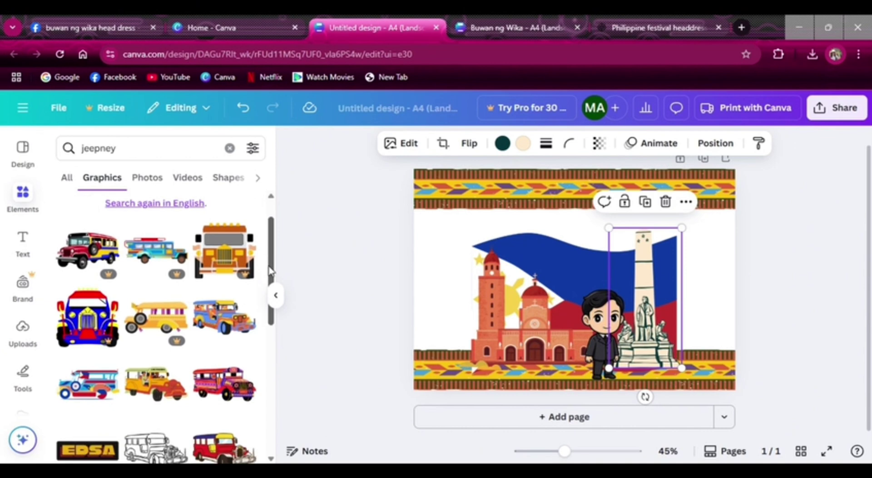
scroll(264, 295, "down", 2)
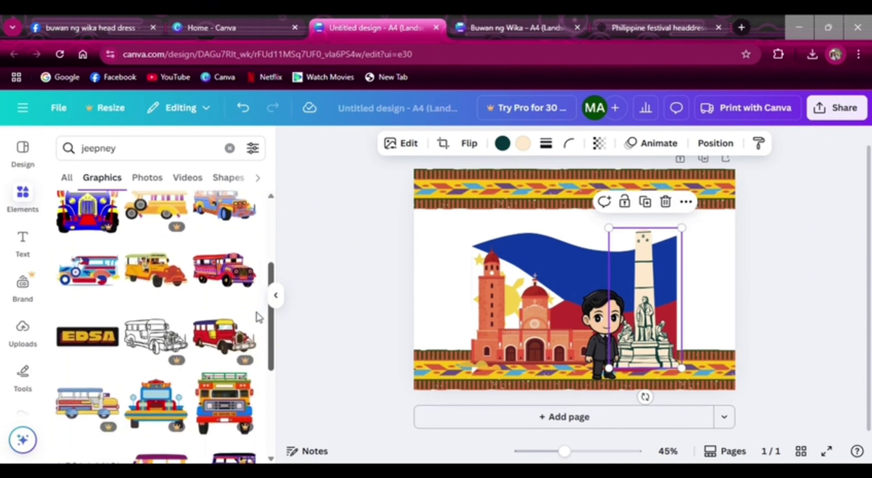
scroll(258, 318, "down", 4)
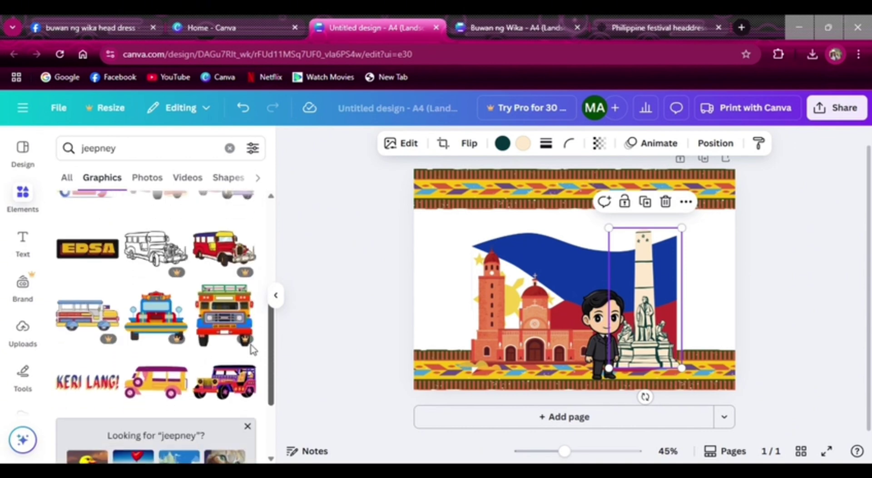
scroll(259, 323, "up", 4)
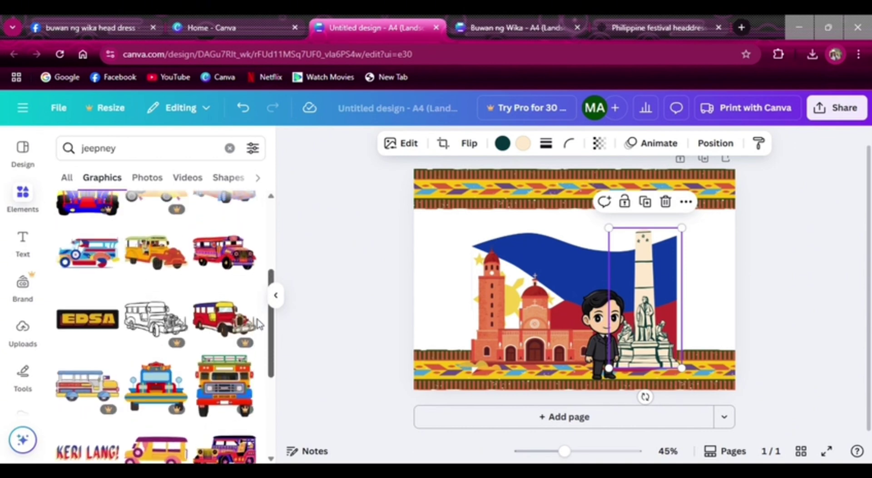
left_click(90, 270)
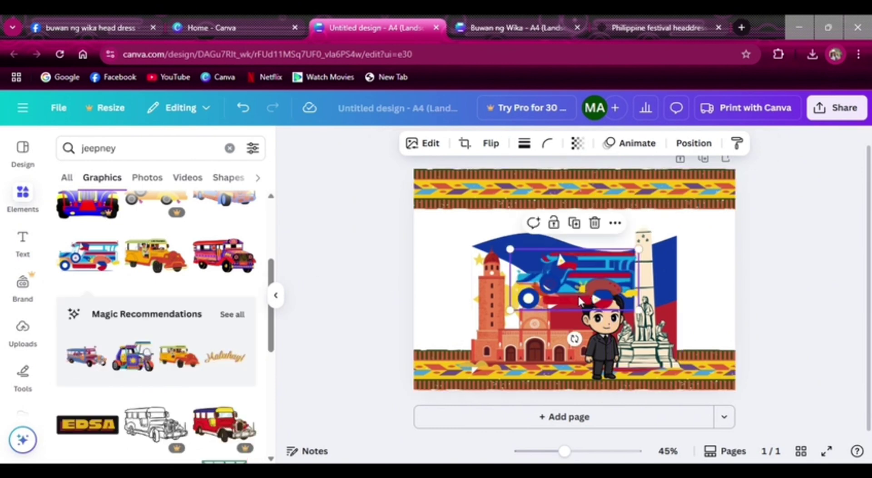
left_click_drag(581, 301, 525, 365)
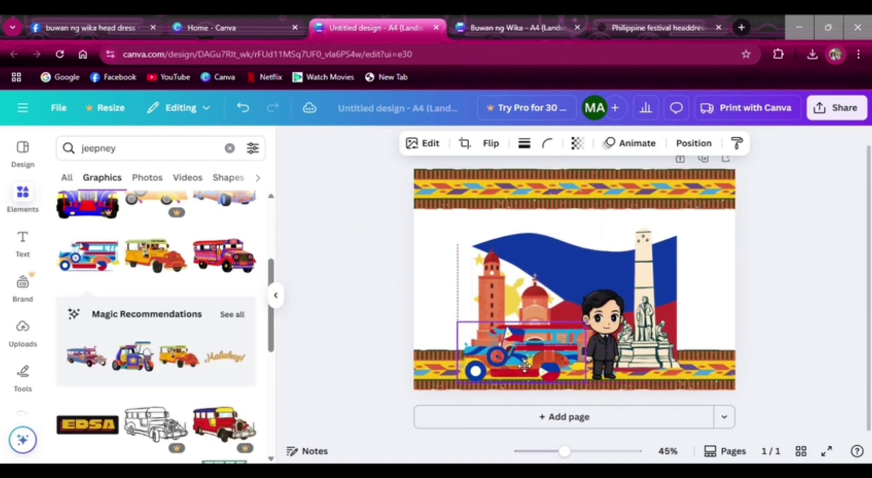
left_click(542, 297)
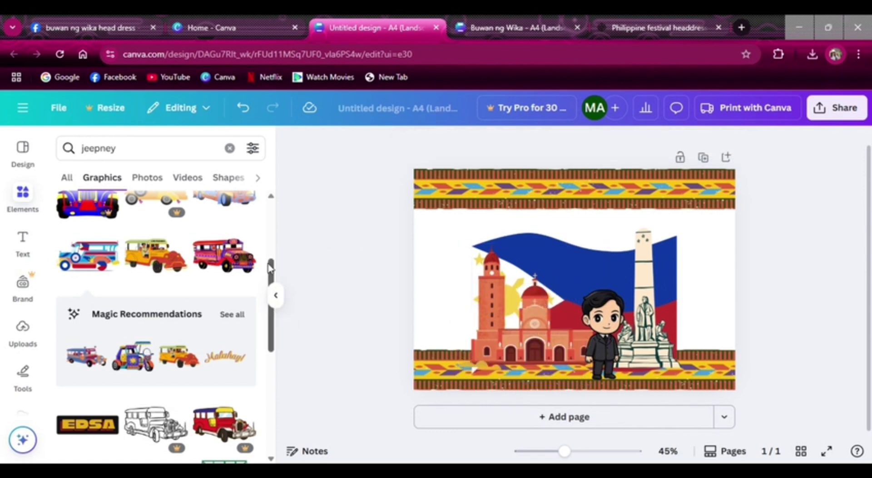
Try the orange-and-blue jeepney graphic with the "PHILIPPINES" sign in front of the cathedral, and remove it
scroll(263, 318, "down", 10)
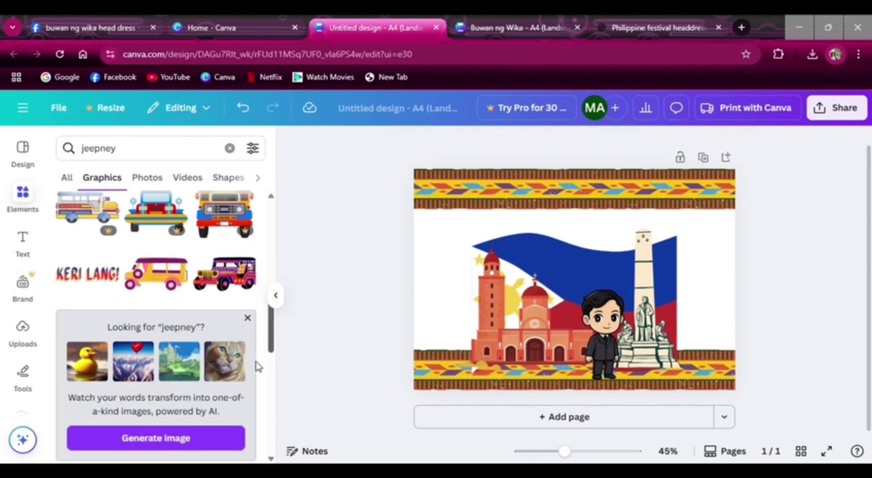
scroll(246, 415, "down", 1)
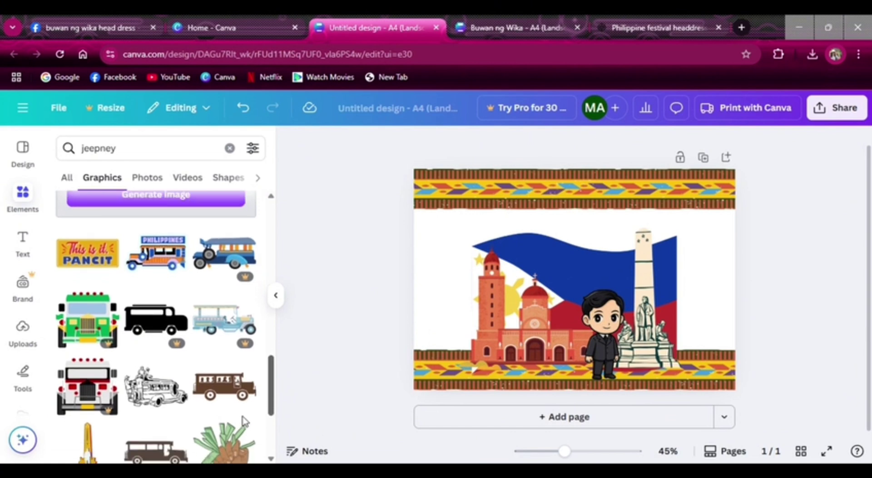
left_click(167, 258)
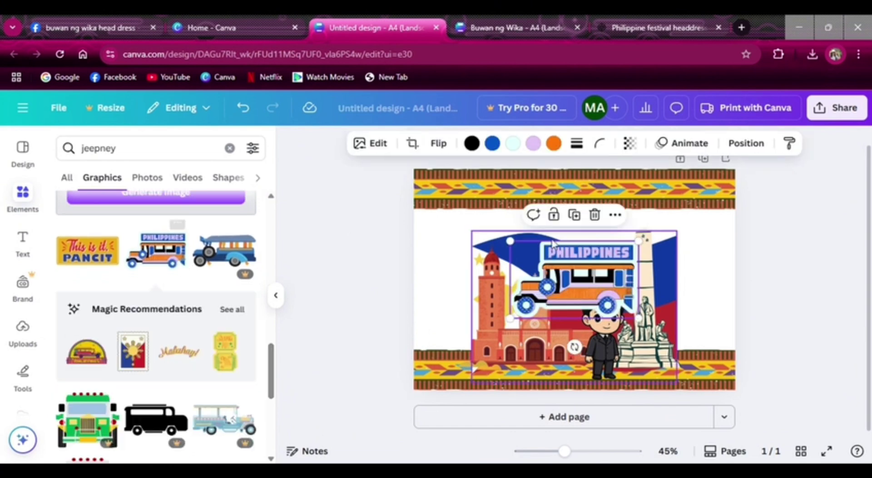
left_click_drag(576, 282, 512, 352)
left_click(532, 285)
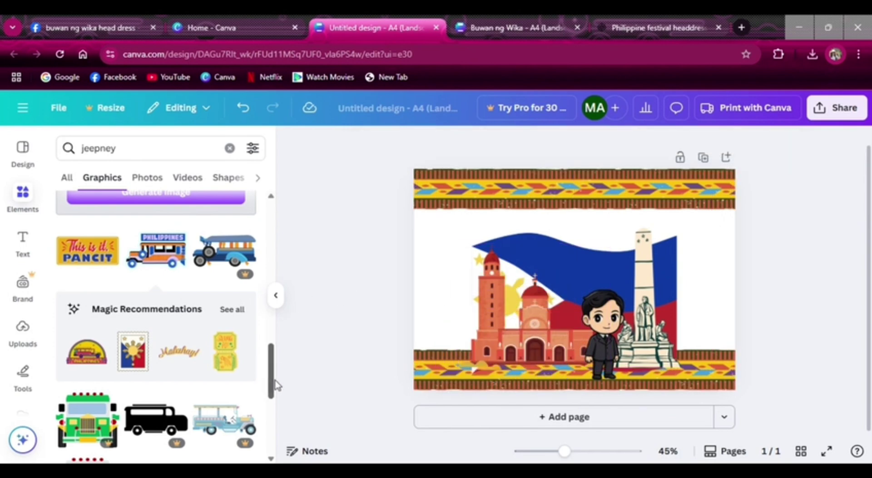
Add the blue-and-yellow jeepney graphic with passengers from the jeepney results and flip it horizontally
left_click_drag(276, 386, 295, 251)
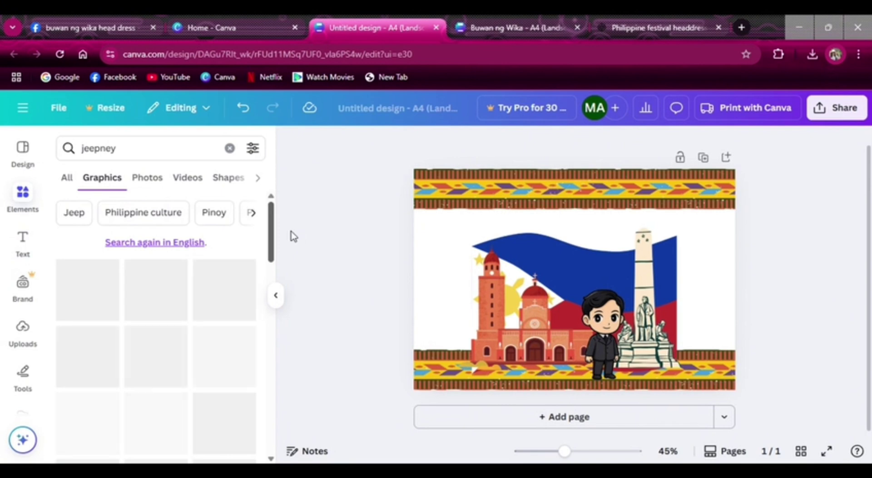
left_click(224, 356)
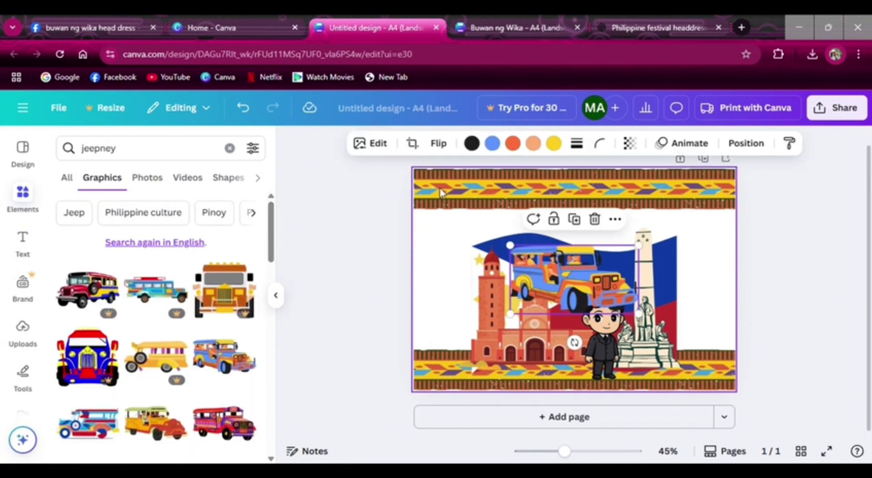
left_click(439, 144)
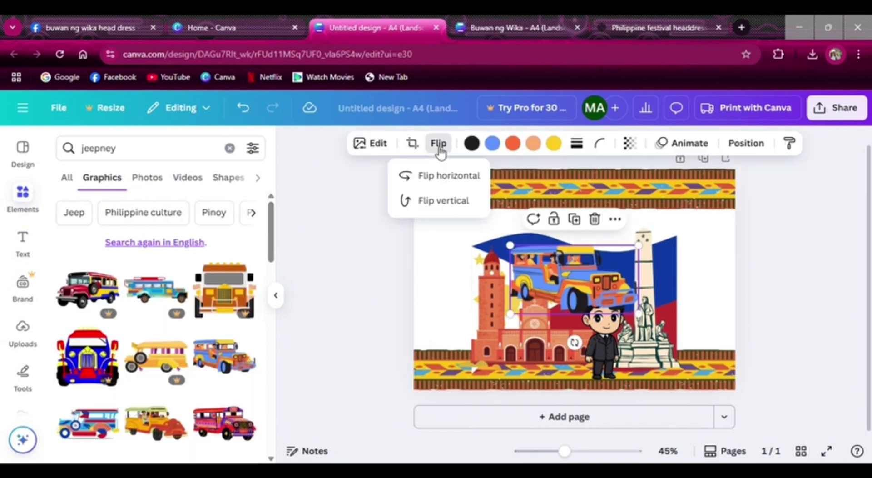
left_click(437, 179)
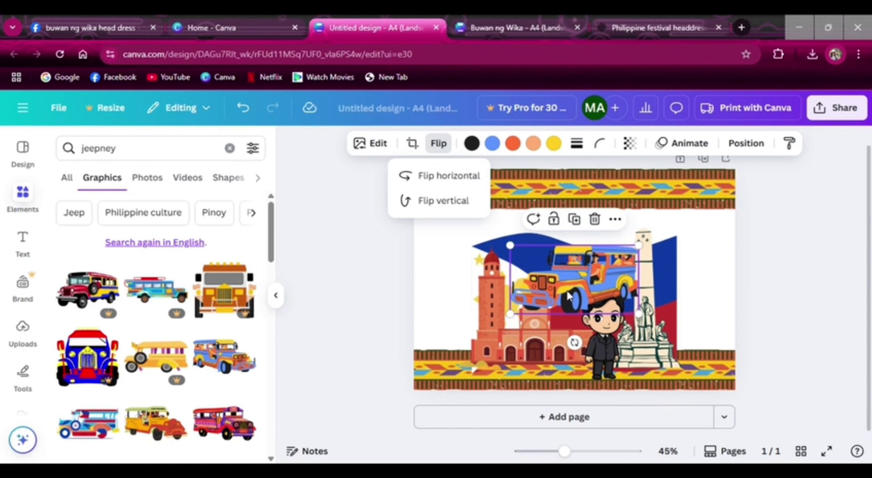
Place the jeepney at a slightly reduced size in front of the cathedral, and shift the cathedral slightly up and to the right
left_click_drag(567, 295, 524, 362)
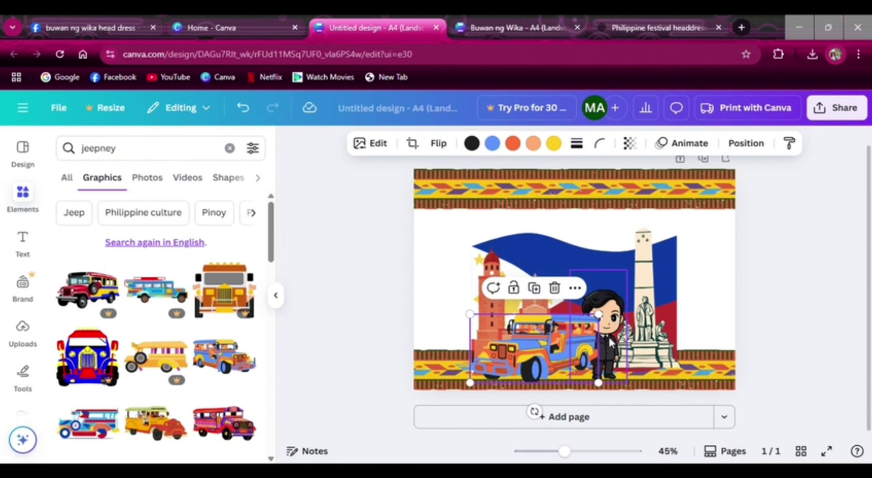
left_click_drag(599, 314, 574, 324)
left_click(776, 317)
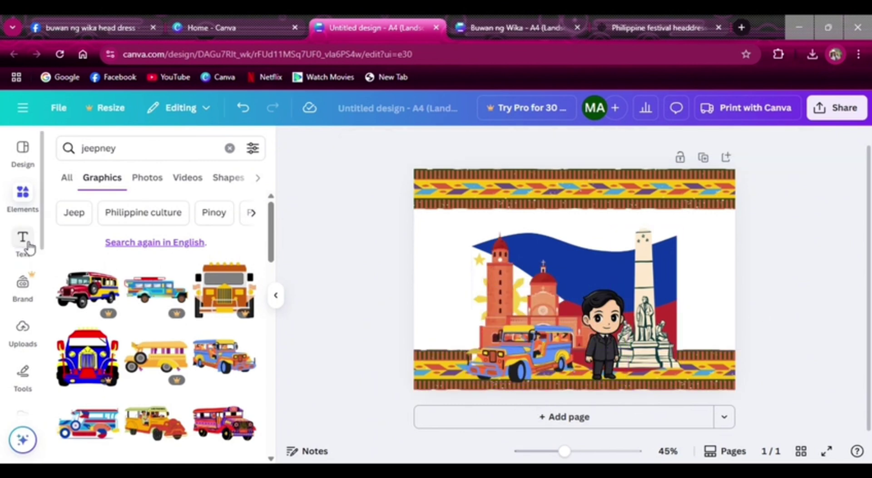
Add a heading to the page with the text "Buwan ng wika"
left_click(26, 246)
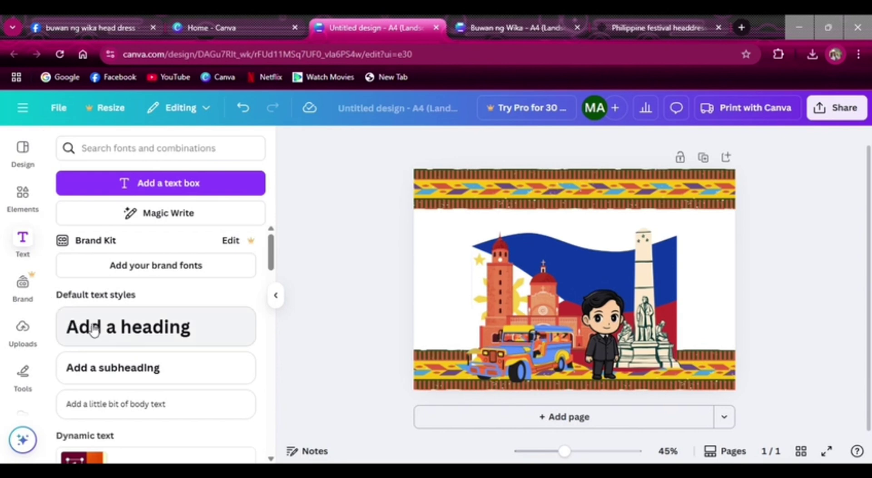
left_click(94, 330)
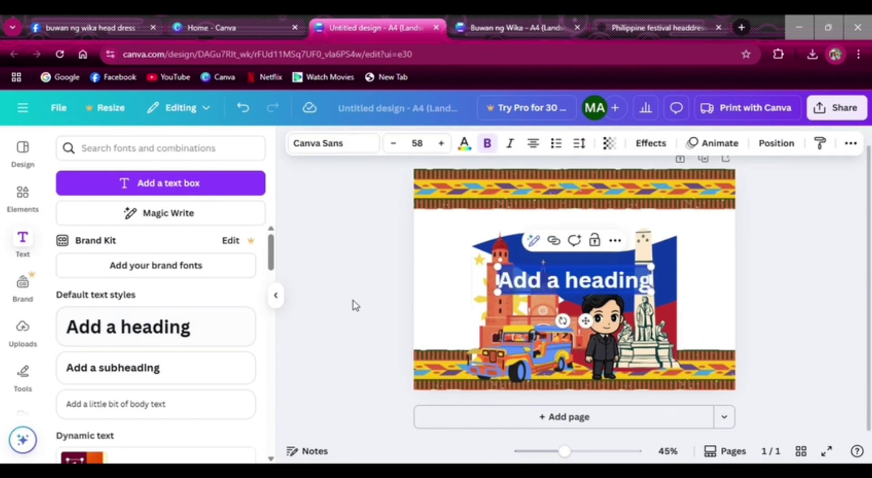
type("Bu")
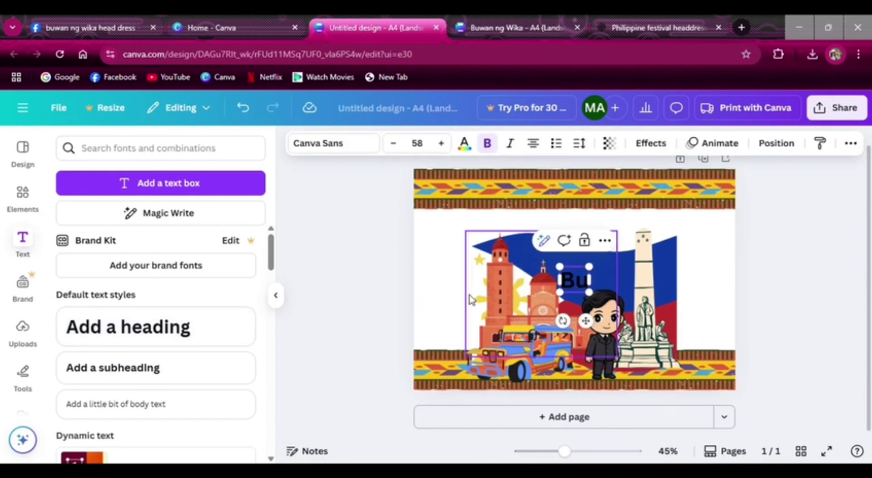
type("wan ng wika")
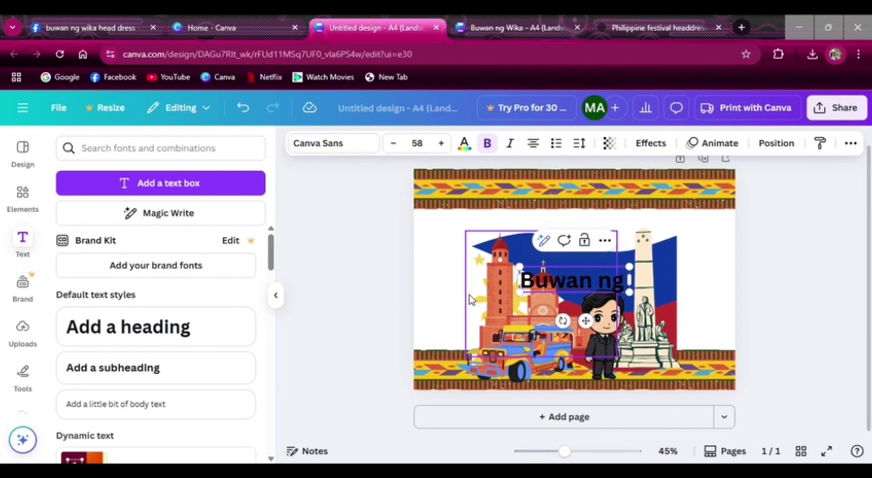
Change the colour of the whole "Buwan ng wika" heading to white
triple_click(598, 278)
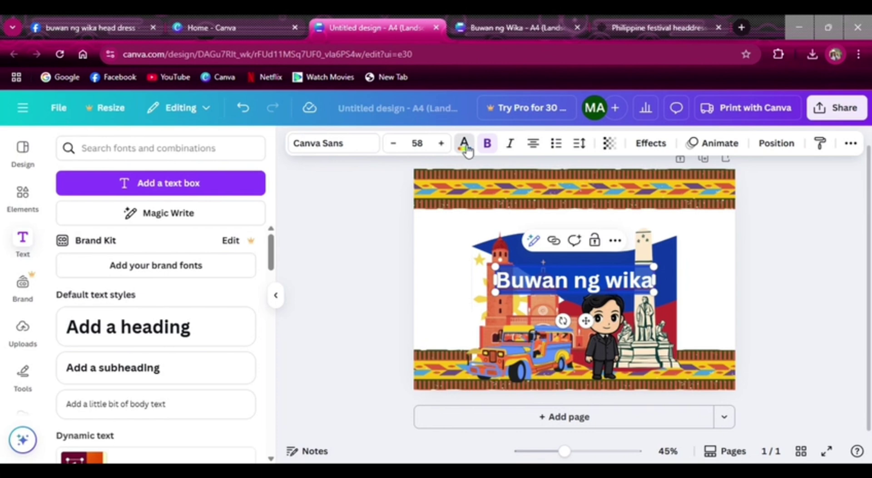
left_click(465, 145)
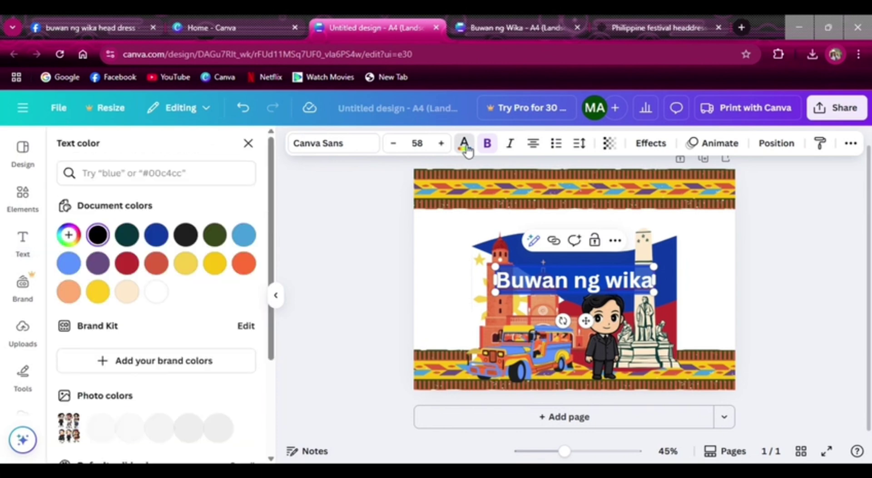
left_click(157, 291)
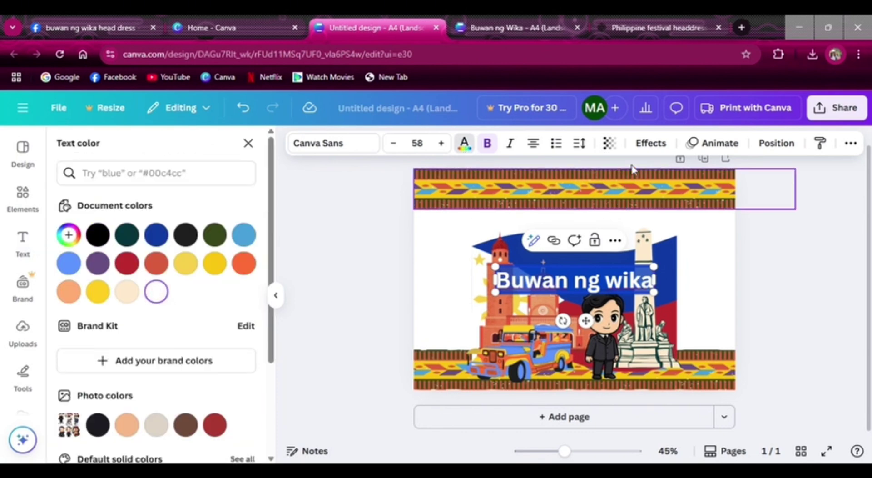
Apply the Outline effect to the heading in dark gray #1e1e1e with a thickness of 159
left_click(659, 144)
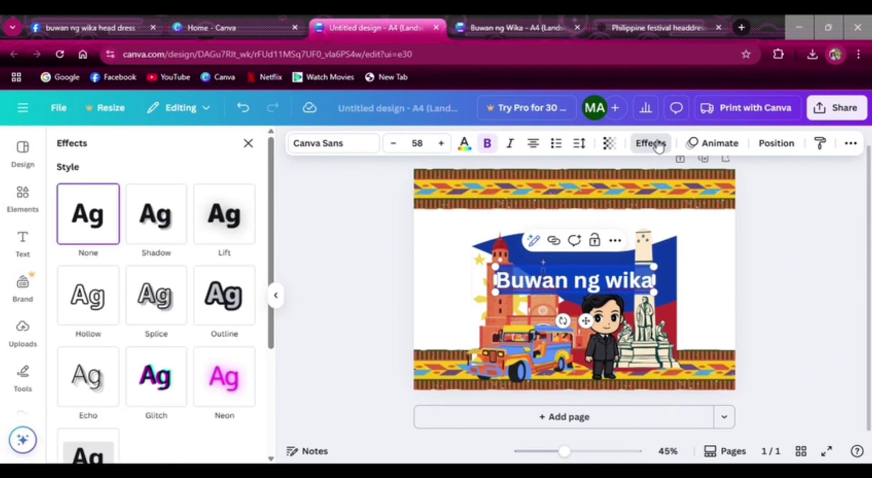
left_click(220, 308)
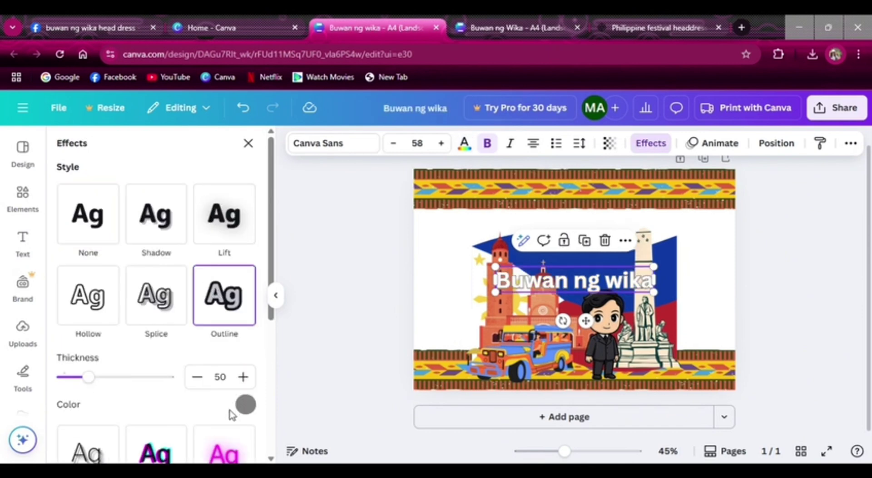
left_click(246, 404)
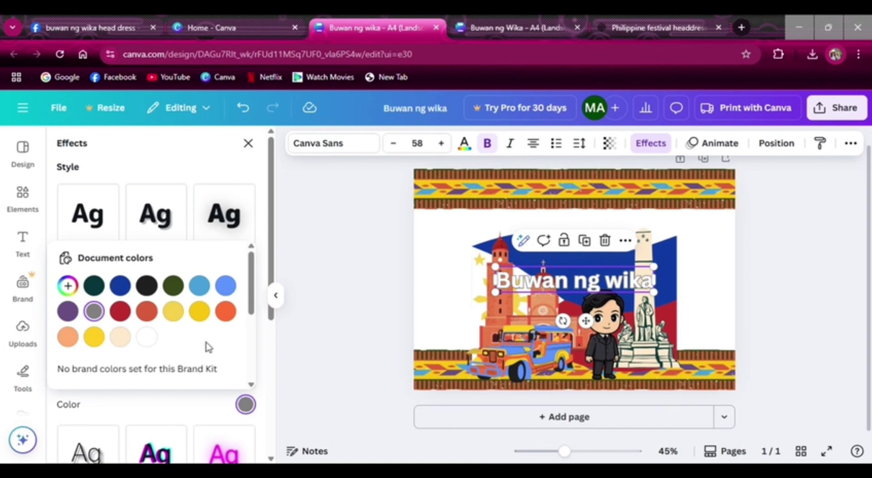
left_click(155, 290)
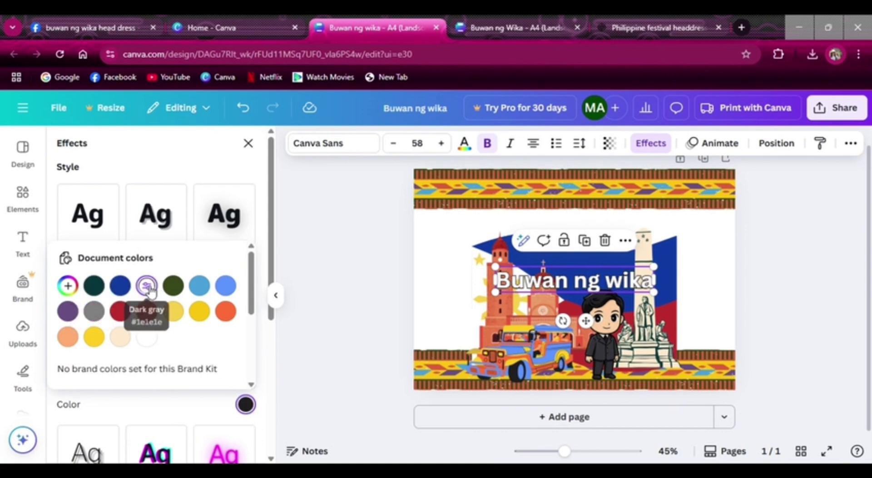
left_click(225, 419)
left_click_drag(89, 378, 149, 398)
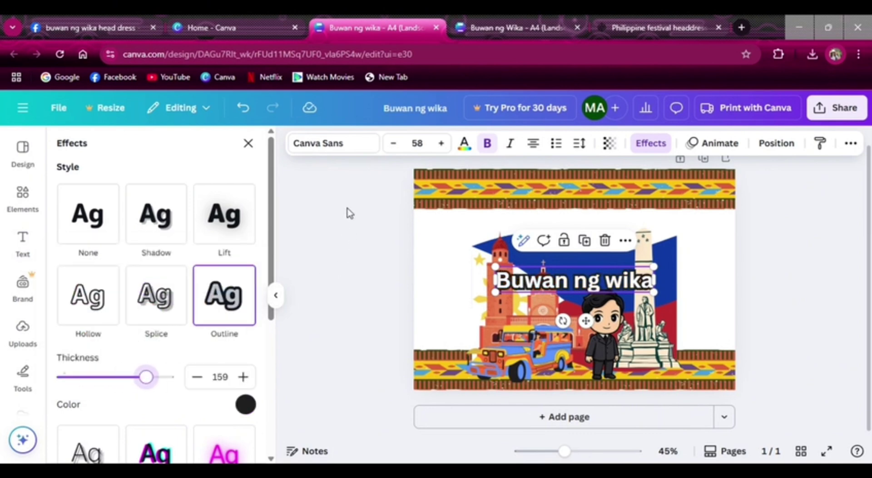
Change the heading's font to Kawit from the recently used fonts
left_click(349, 143)
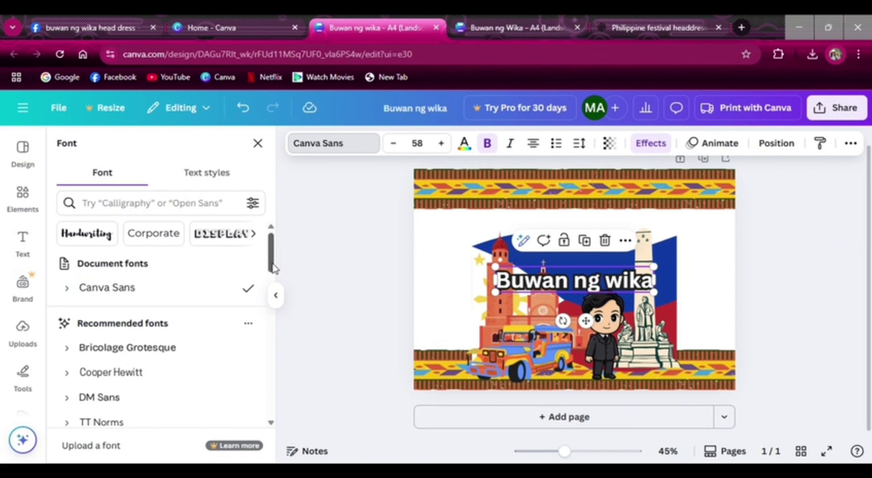
left_click_drag(273, 267, 278, 314)
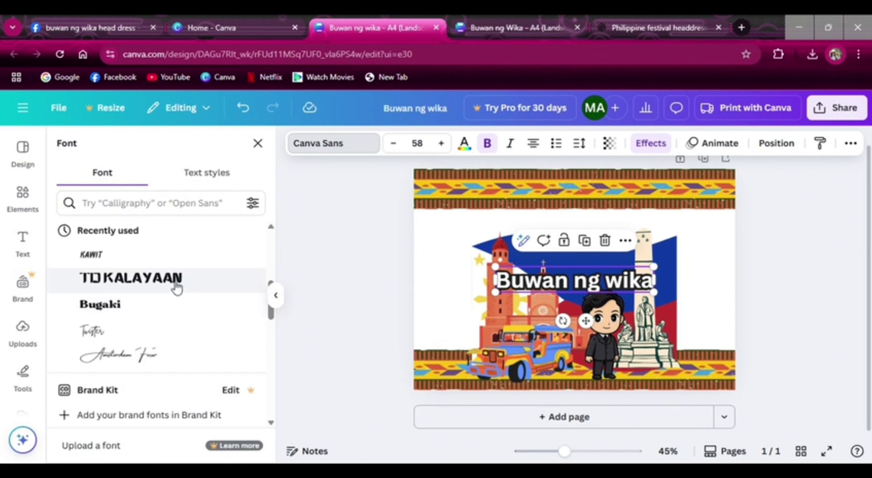
left_click(165, 258)
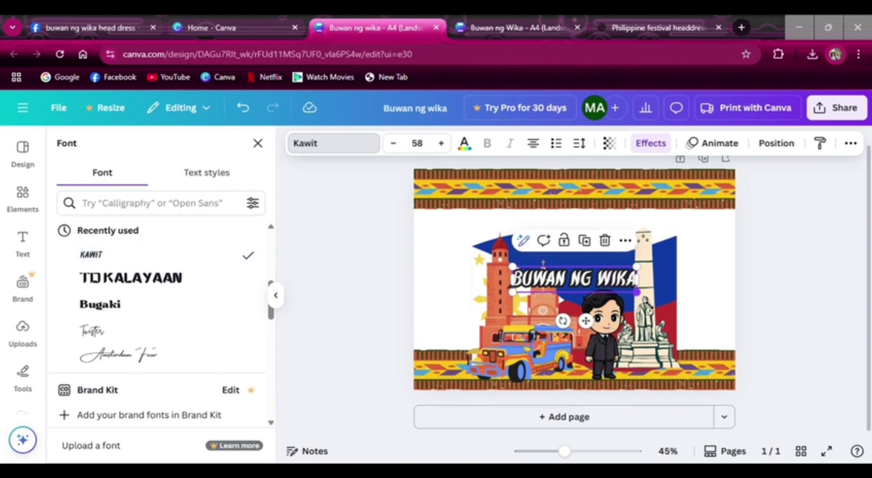
Enlarge the heading to size 87.2 and centre it over the bottom ethnic band
left_click_drag(637, 292, 714, 359)
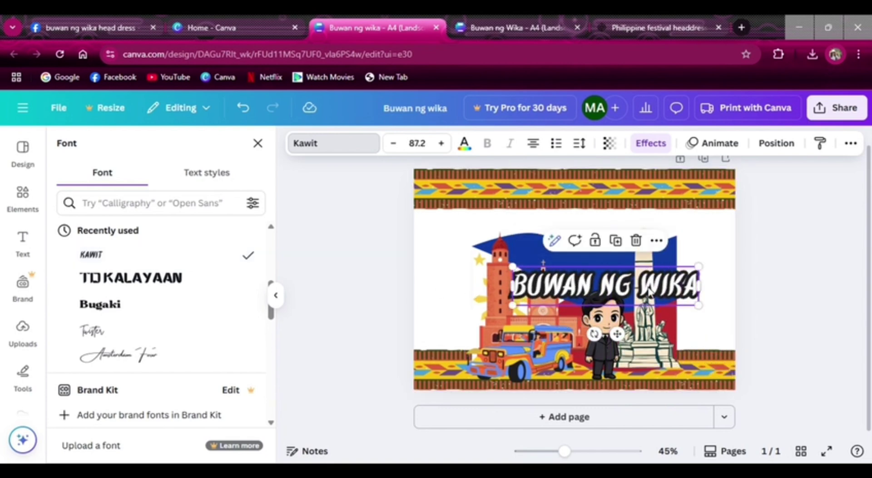
left_click_drag(649, 294, 618, 378)
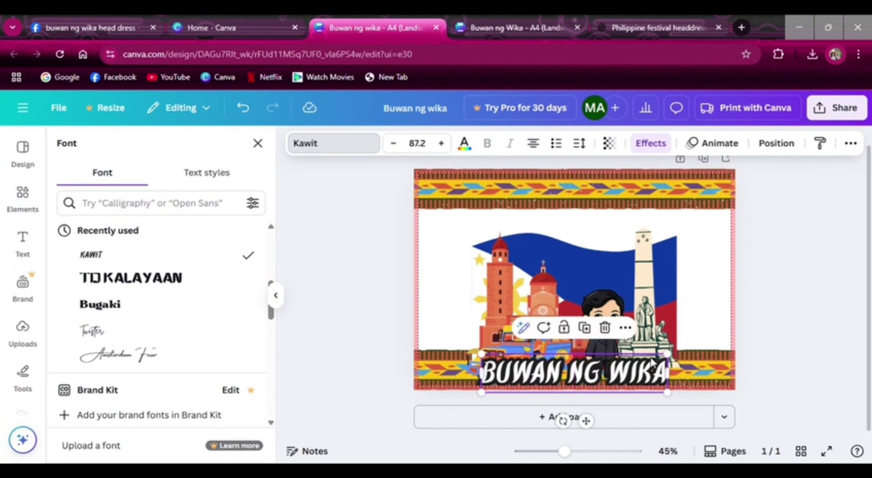
left_click(799, 315)
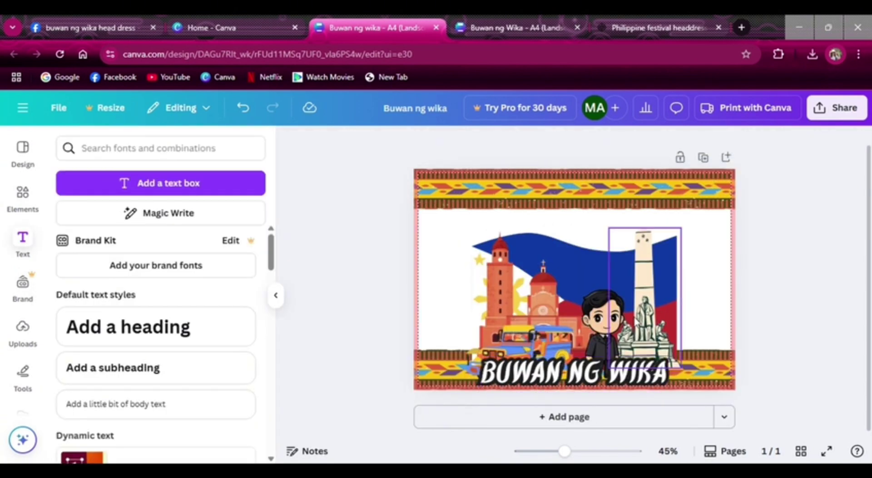
Reposition the suited hero figure slightly higher so it stands between the jeepney and the monument, above the title
left_click_drag(601, 330, 593, 312)
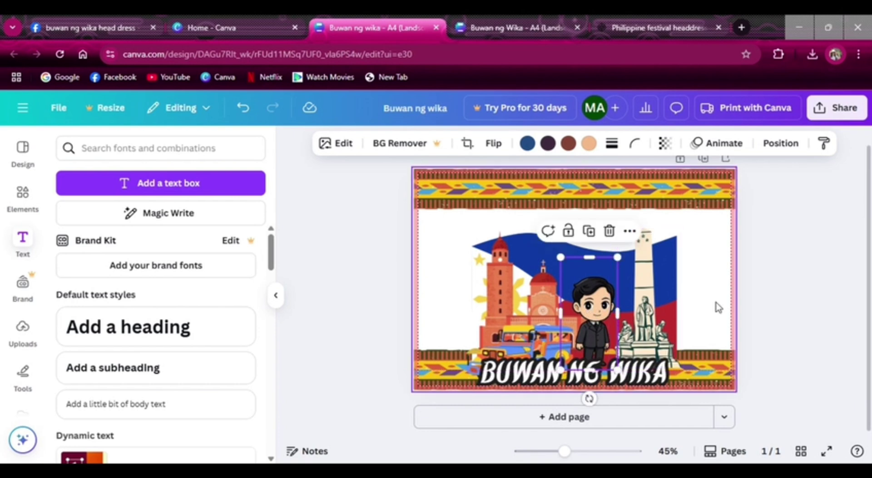
left_click(781, 301)
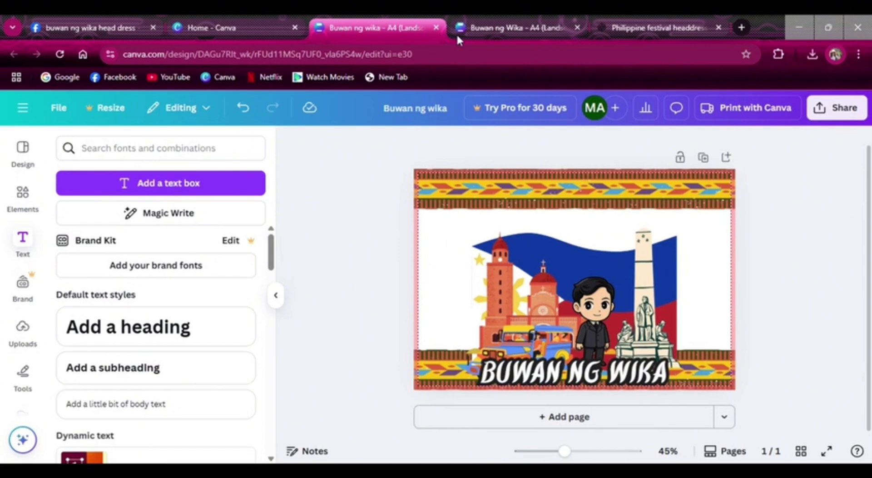
Switch to the other open Buwan ng Wika design, look through its first three headdress pages and return to page 1
left_click(477, 28)
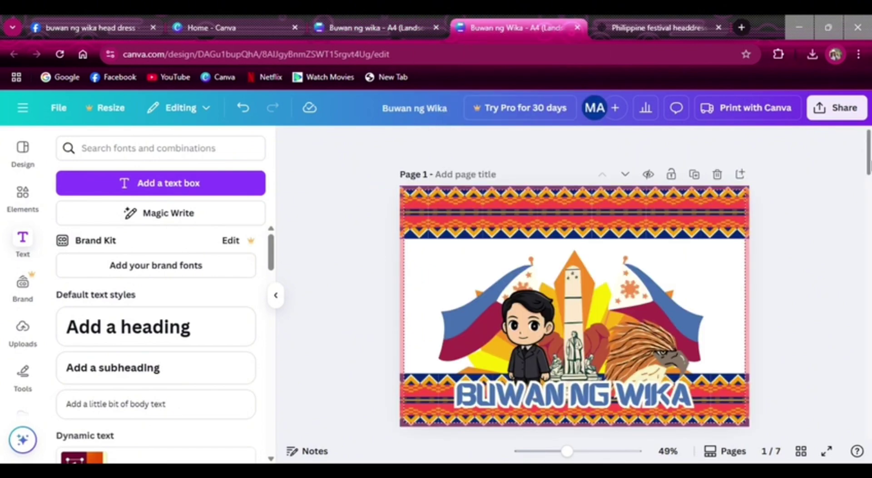
scroll(575, 282, "down", 5)
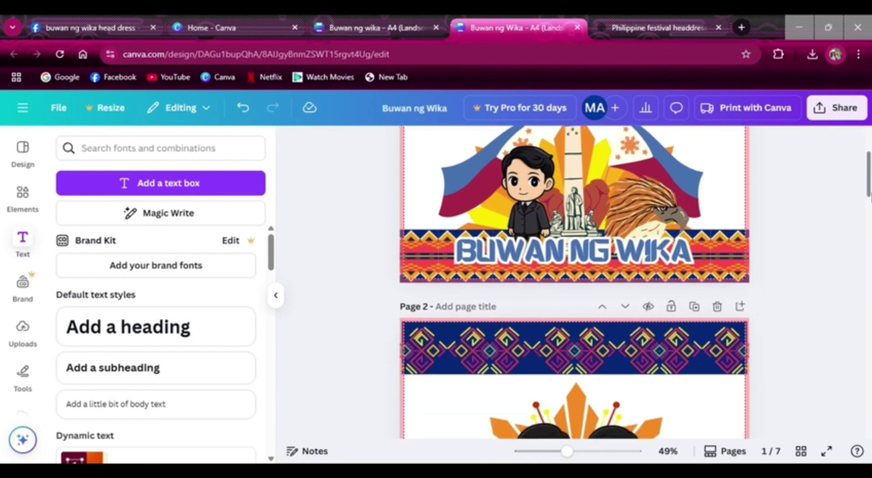
scroll(869, 247, "down", 6)
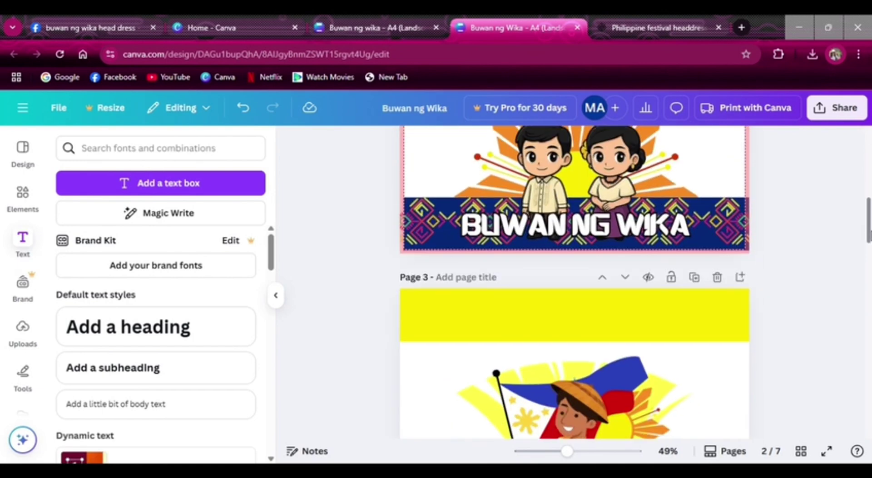
left_click_drag(869, 247, 853, 139)
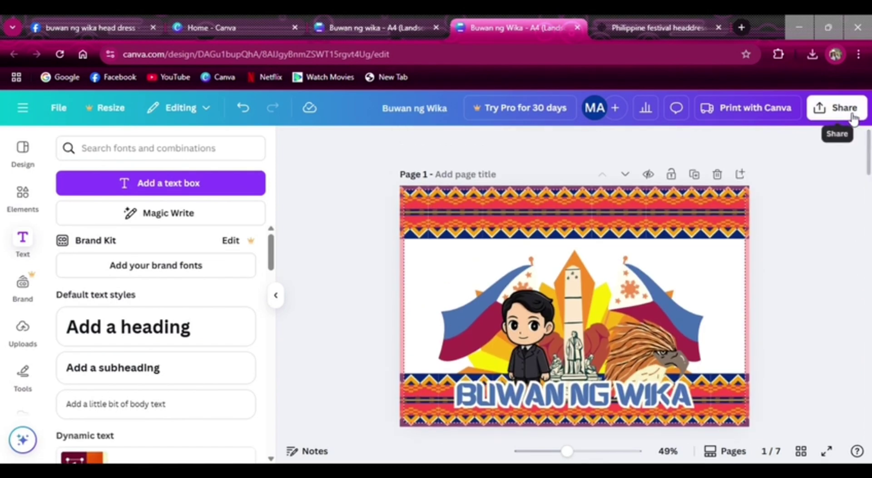
left_click_drag(867, 181, 868, 154)
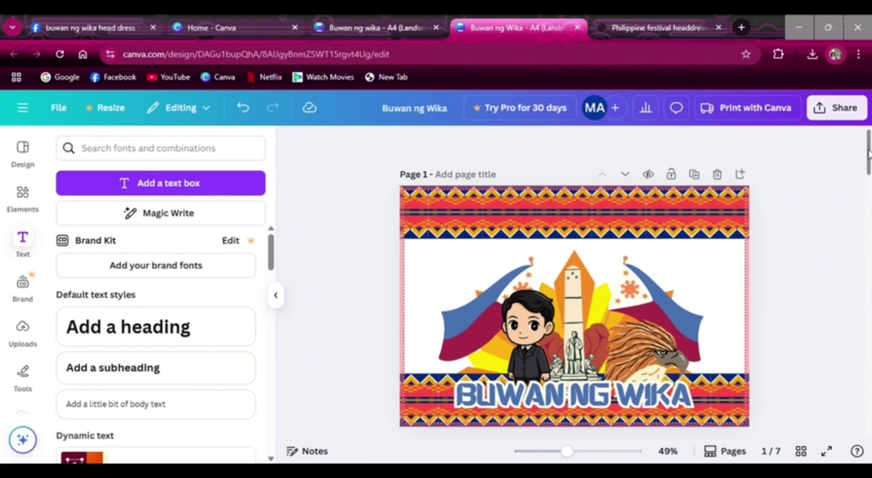